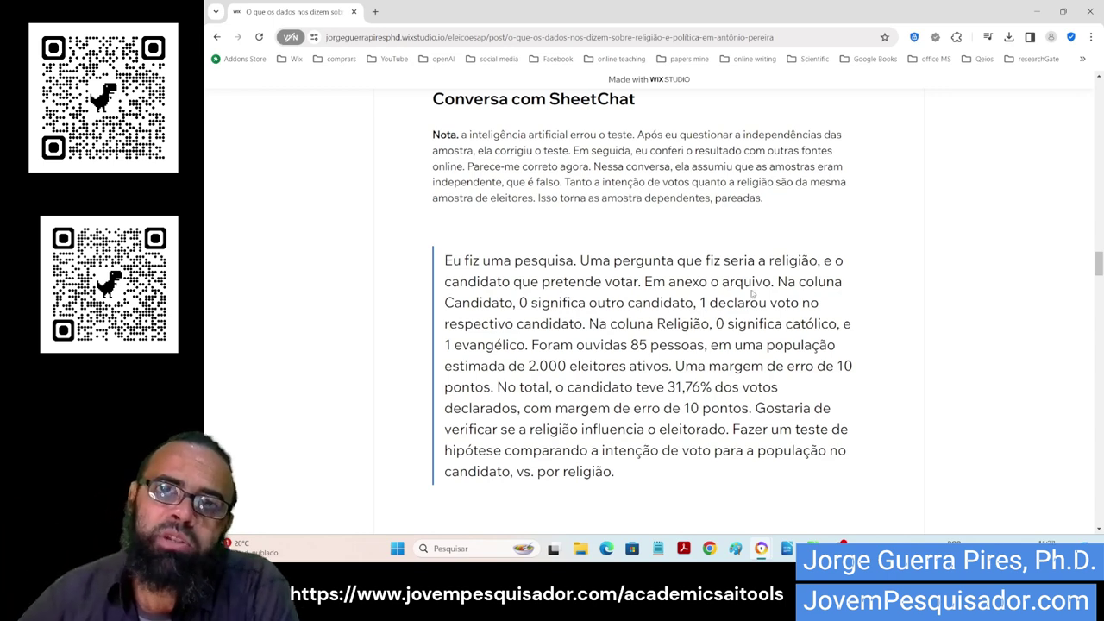
# Switch from the blog article about religion and voting to the SheetChat chat room
pyautogui.scroll(10, 753, 293)
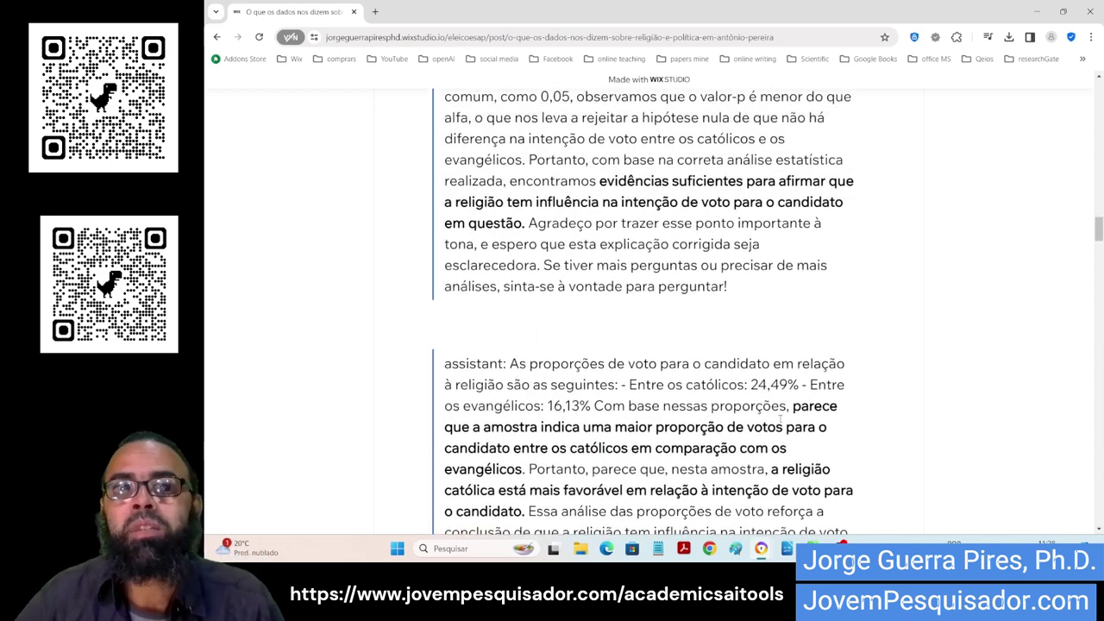
pyautogui.hotkey('alt', 'Tab')
pyautogui.hotkey('alt', 'Tab')
pyautogui.hotkey('alt', 'Tab')
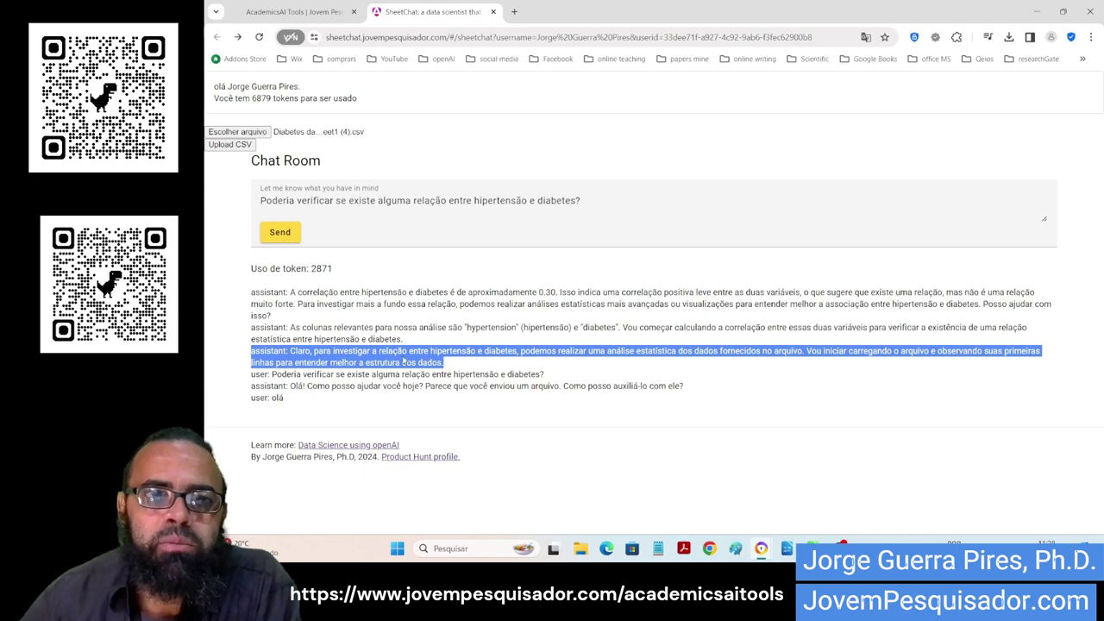
# Examine the assistant's reply about the relevant columns and the question on the relation between hypertension and diabetes
pyautogui.moveTo(402, 339); pyautogui.dragTo(290, 329)
pyautogui.rightClick(290, 328)
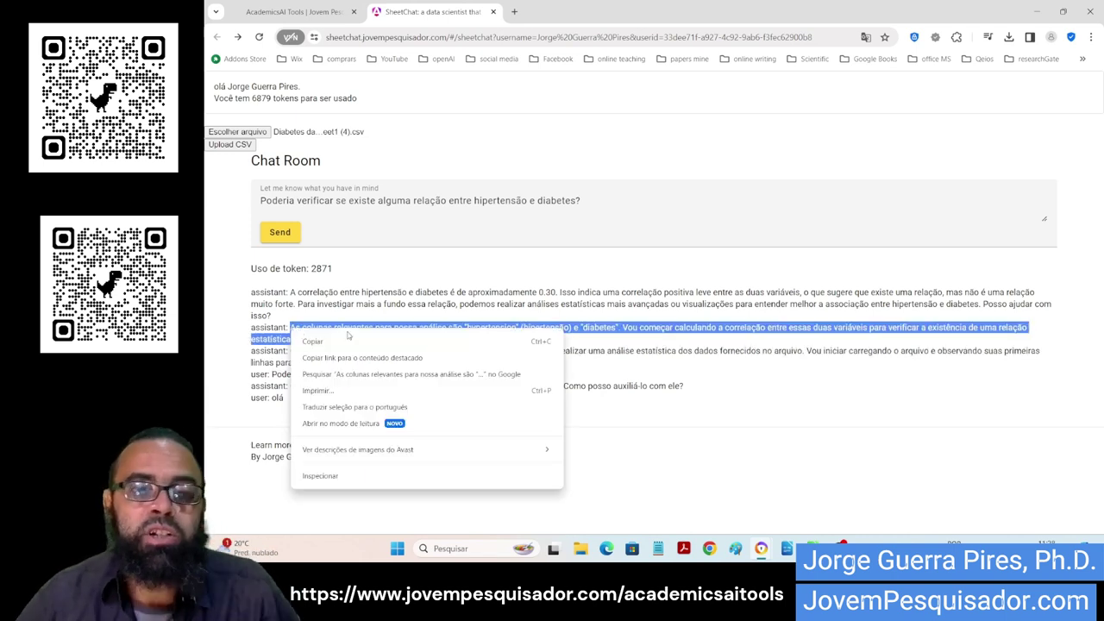
pyautogui.click(349, 338)
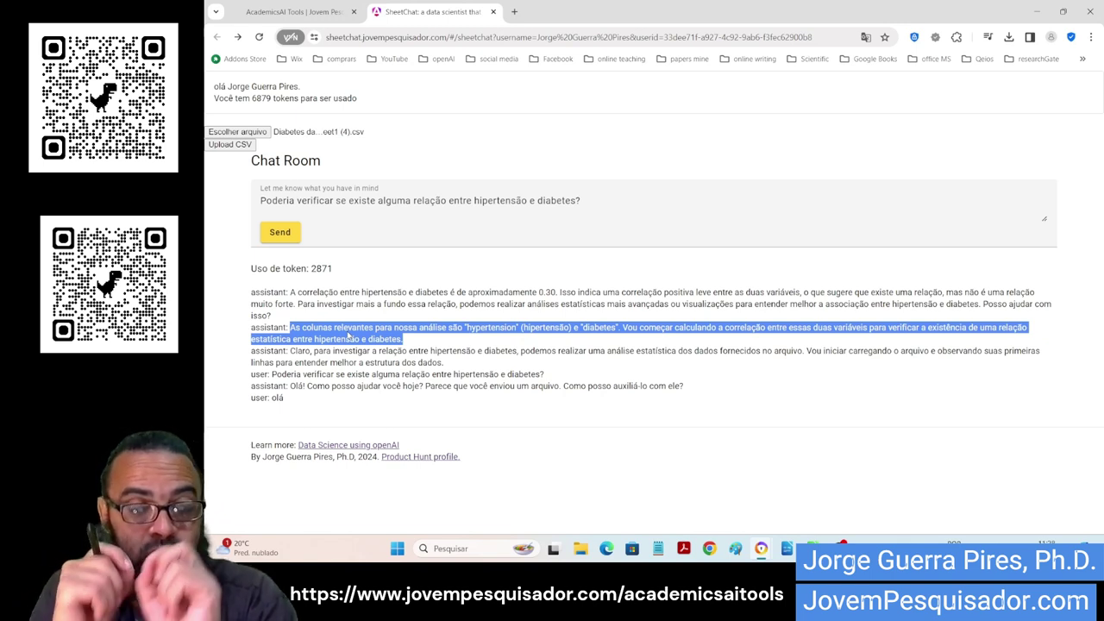
pyautogui.hotkey('alt', 'Tab')
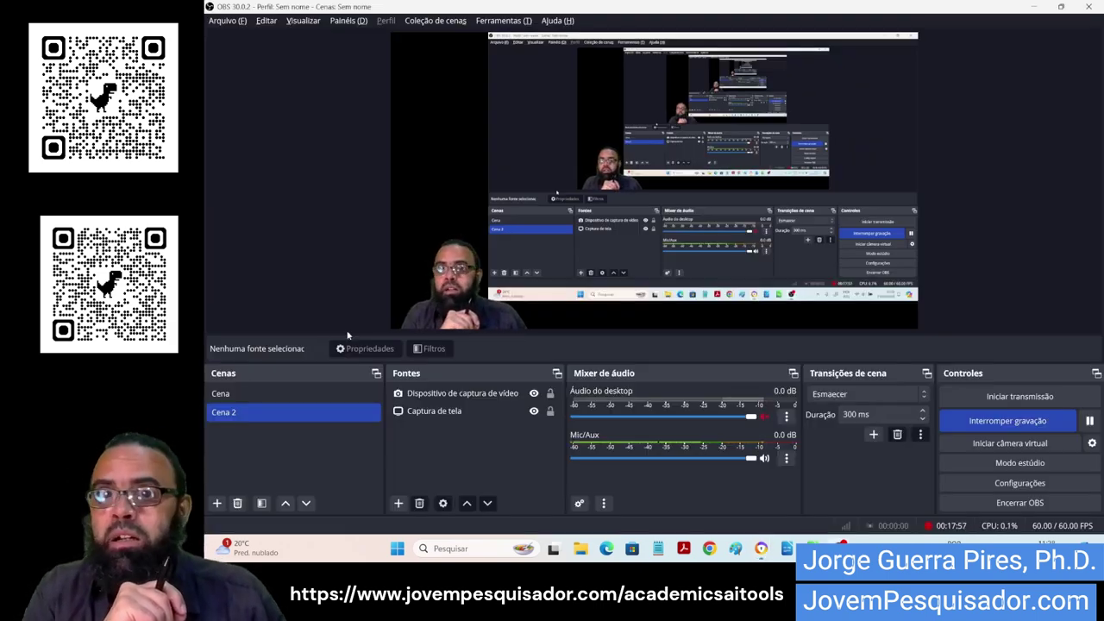
pyautogui.hotkey('alt', 'Tab')
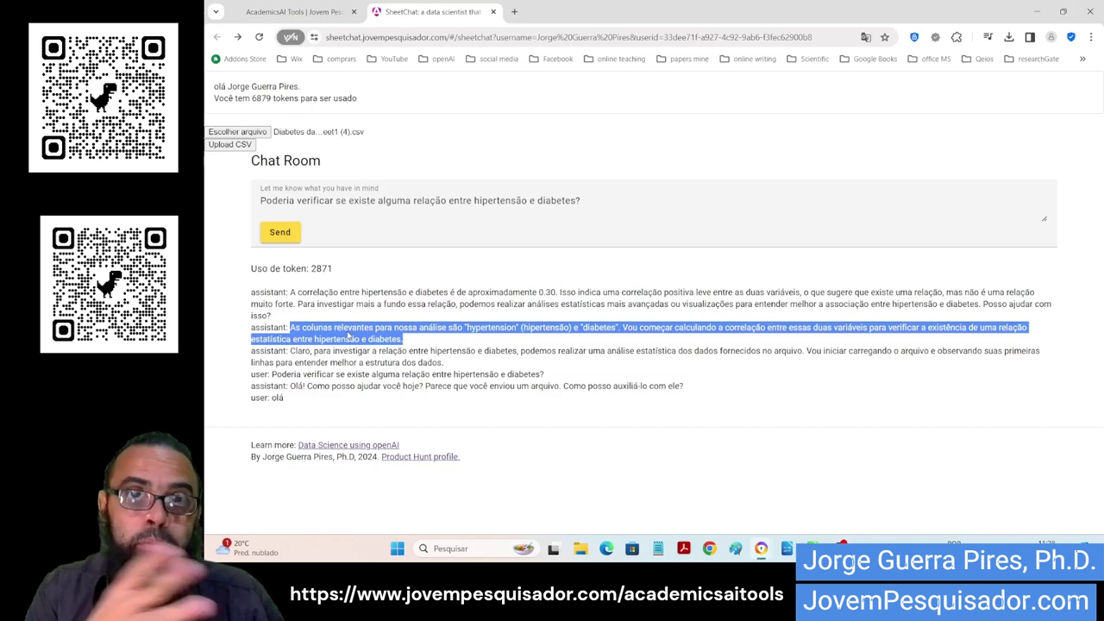
pyautogui.rightClick(545, 383)
pyautogui.click(552, 380)
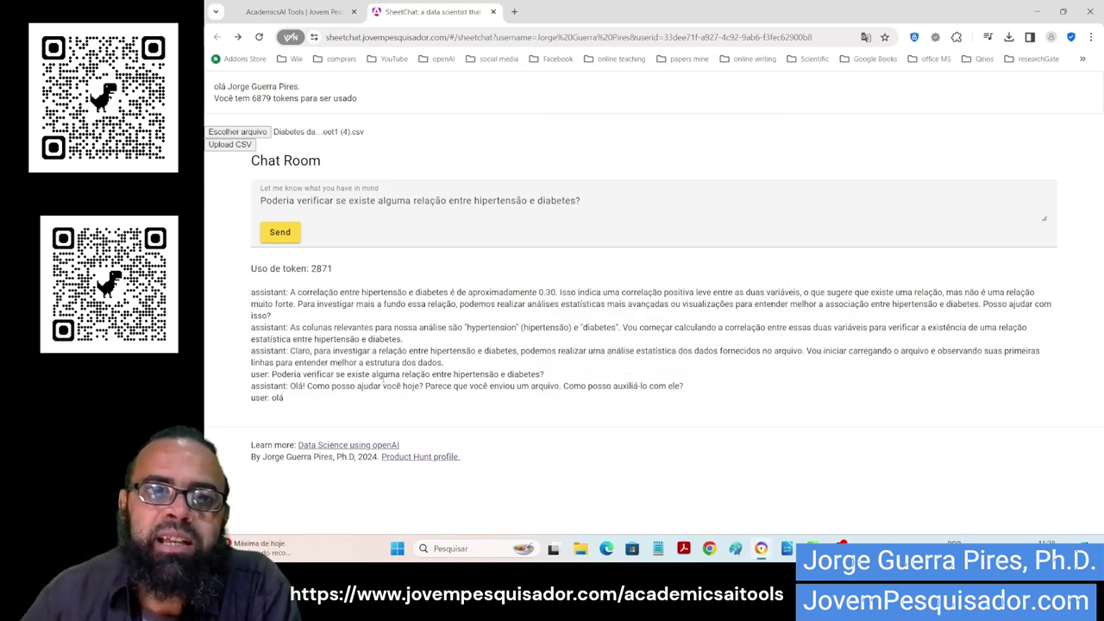
pyautogui.moveTo(547, 376); pyautogui.dragTo(274, 376)
pyautogui.rightClick(275, 376)
pyautogui.click(301, 225)
pyautogui.click(599, 327)
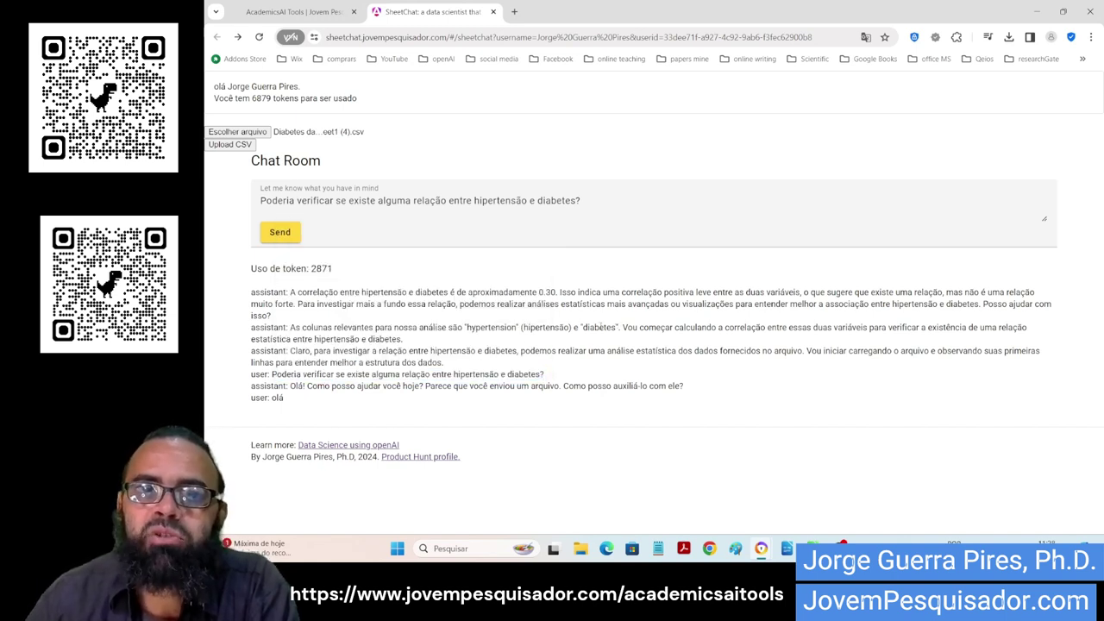
# Examine the column names the assistant identified, its interpretation of their correlation and its closing offer of help
pyautogui.moveTo(584, 328); pyautogui.dragTo(461, 328)
pyautogui.rightClick(462, 328)
pyautogui.click(626, 328)
pyautogui.moveTo(626, 328); pyautogui.dragTo(578, 327)
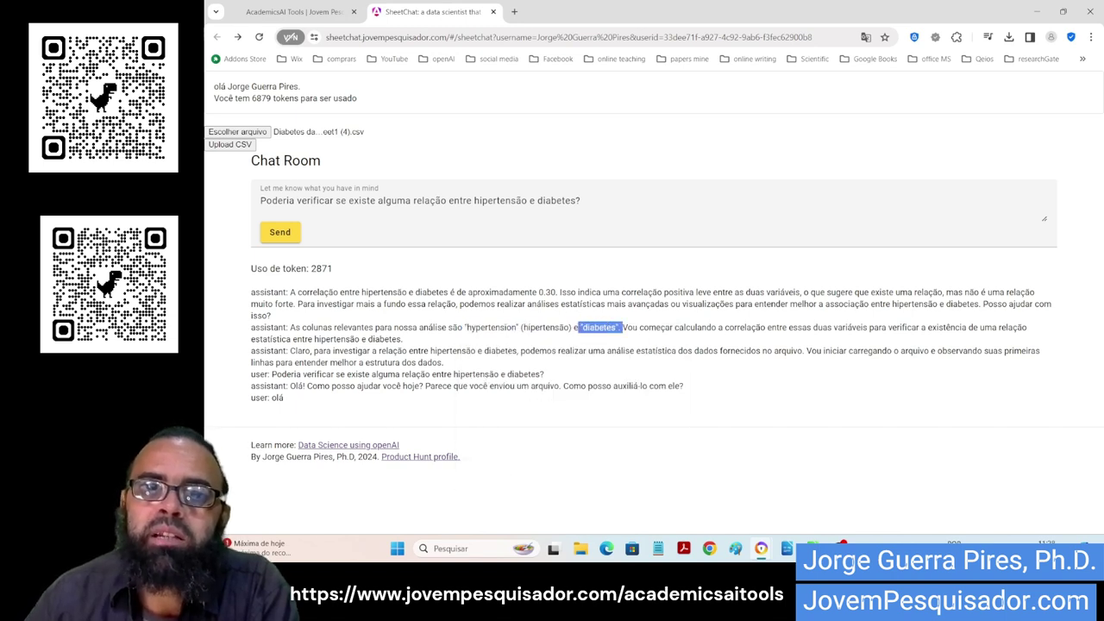
pyautogui.rightClick(577, 328)
pyautogui.click(692, 306)
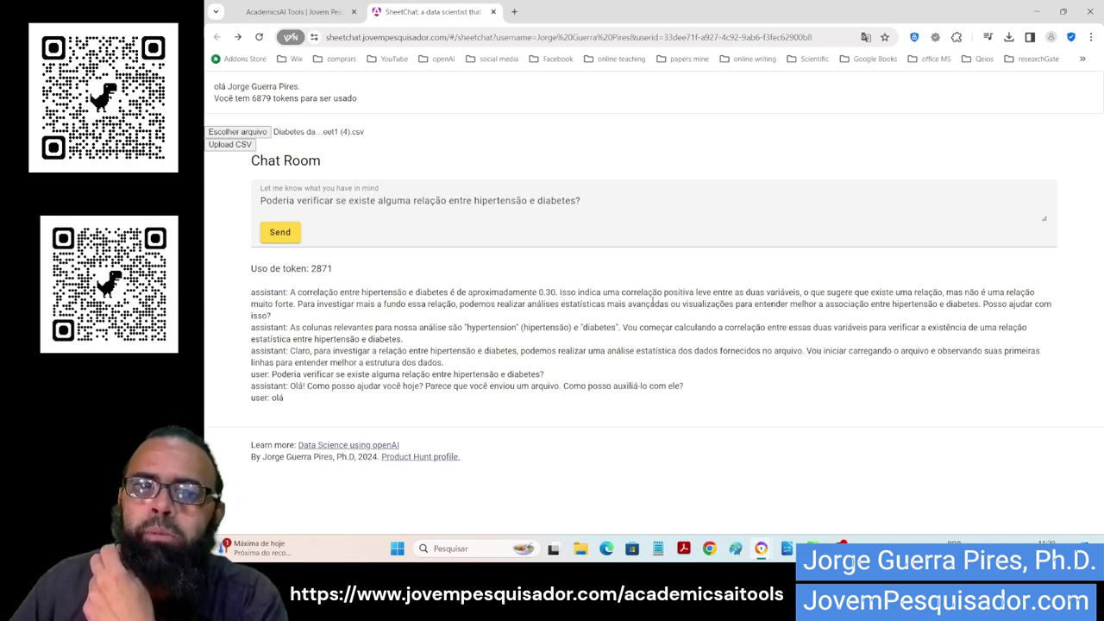
pyautogui.moveTo(624, 294); pyautogui.dragTo(798, 293)
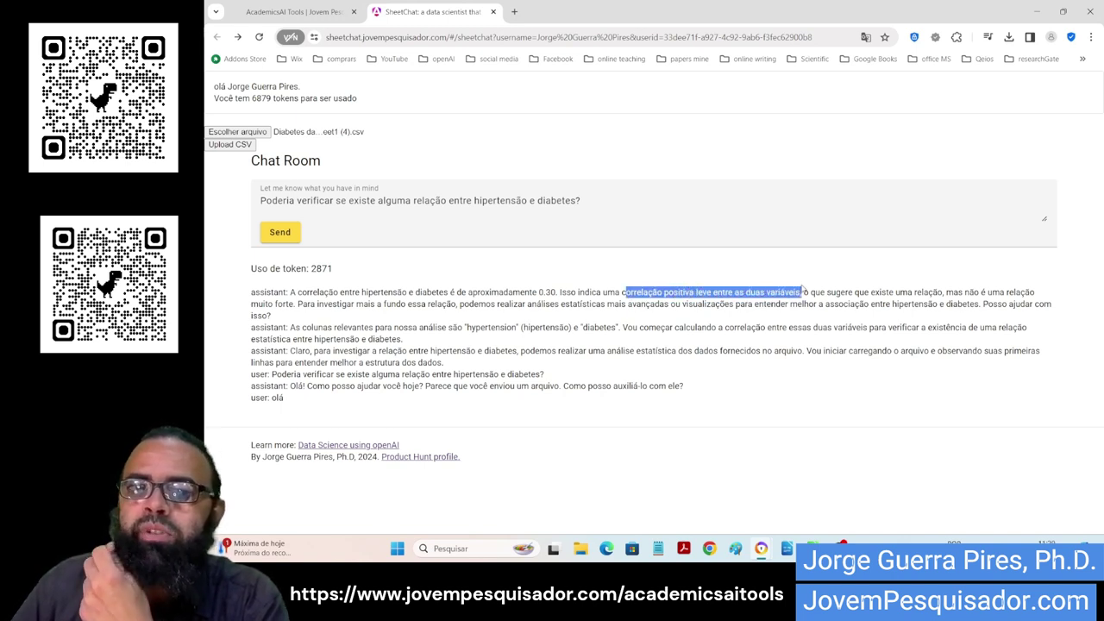
pyautogui.rightClick(798, 293)
pyautogui.click(897, 289)
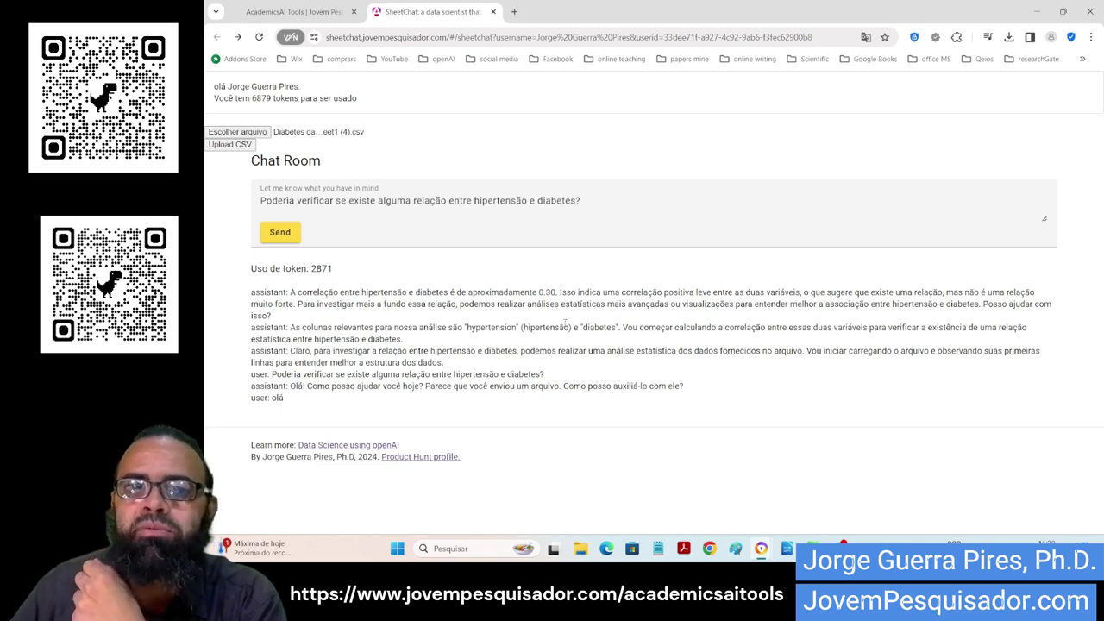
pyautogui.moveTo(978, 304); pyautogui.dragTo(770, 320)
pyautogui.rightClick(770, 319)
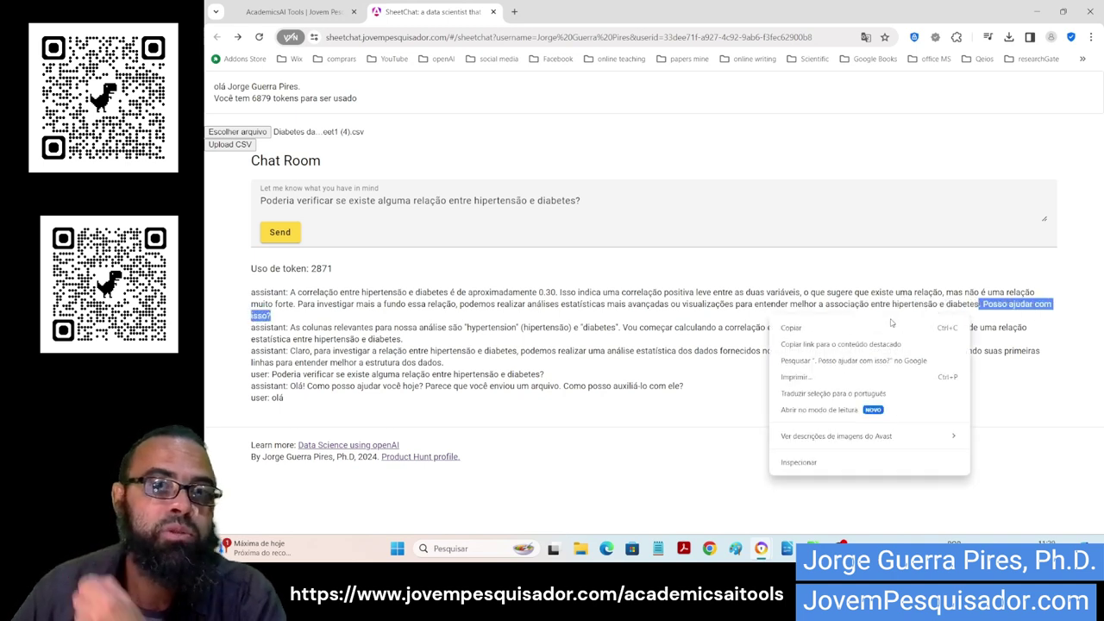
# Replace the chat prompt with "Claro, siga com as análises" and send it to the assistant
pyautogui.click(370, 204)
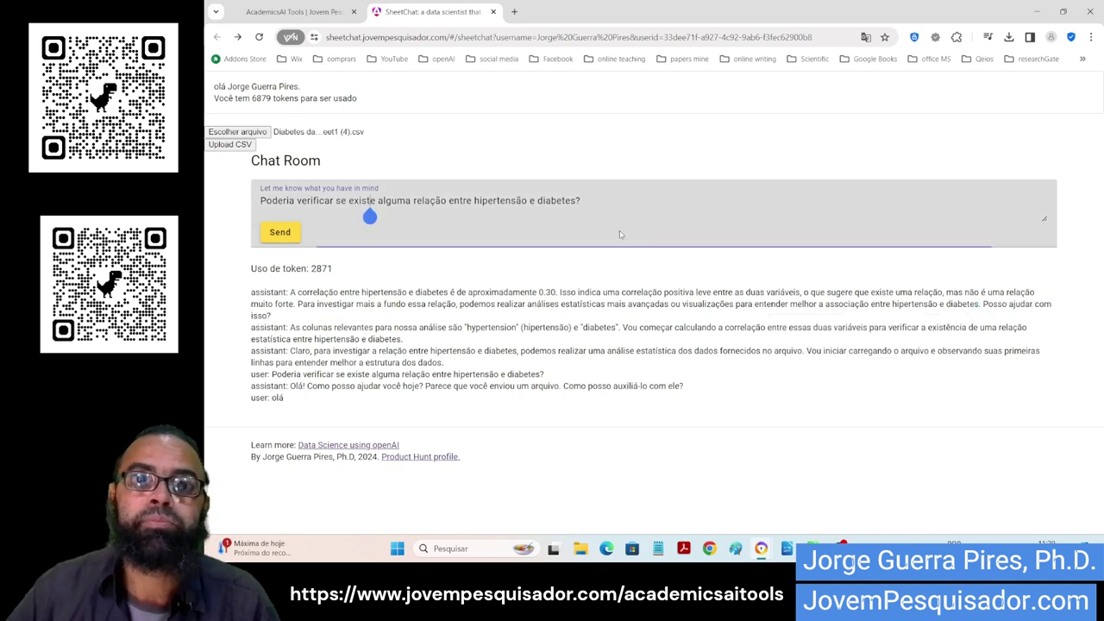
pyautogui.click(636, 218)
pyautogui.hotkey('ctrl', 'a')
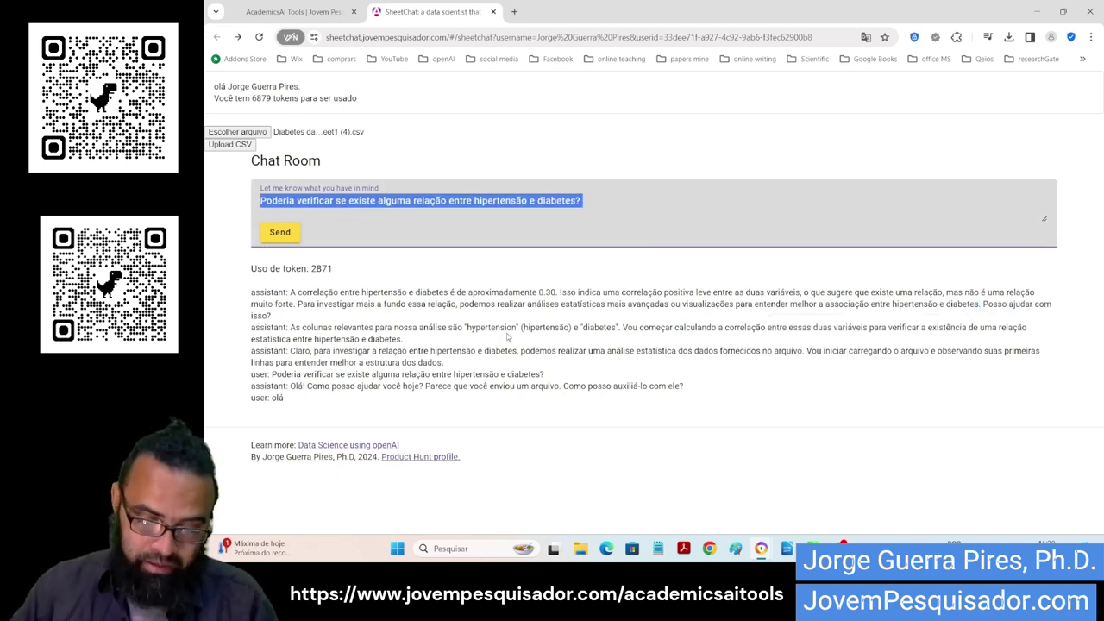
pyautogui.write('Claro, siga com as an')
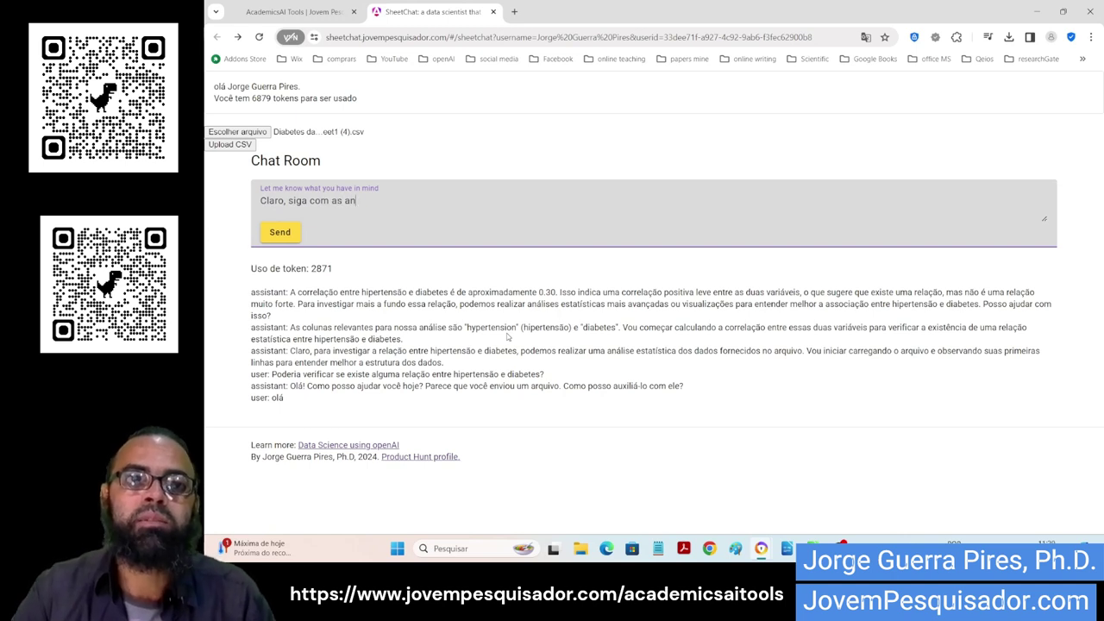
pyautogui.write('álises')
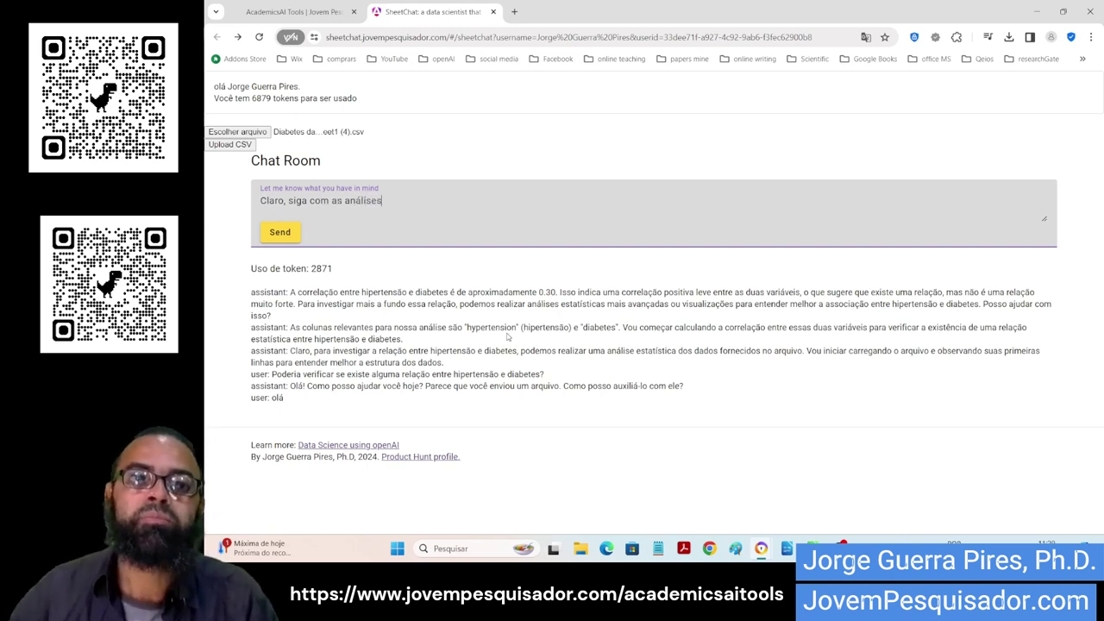
pyautogui.click(286, 241)
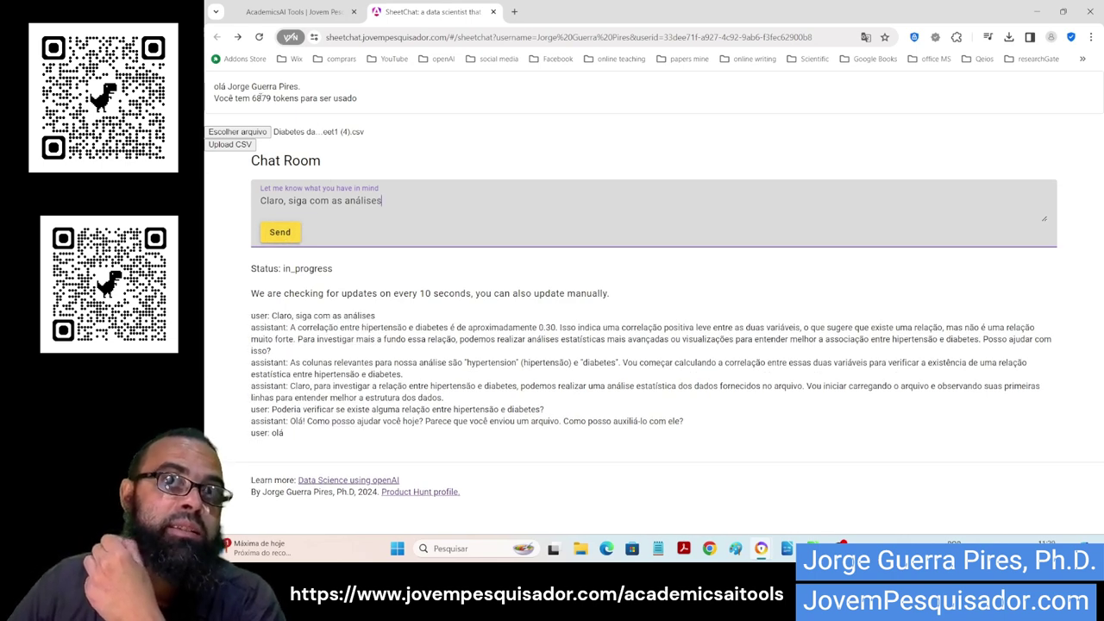
# Check the remaining token balance shown above the chat room
pyautogui.moveTo(252, 97); pyautogui.dragTo(278, 97)
pyautogui.rightClick(276, 98)
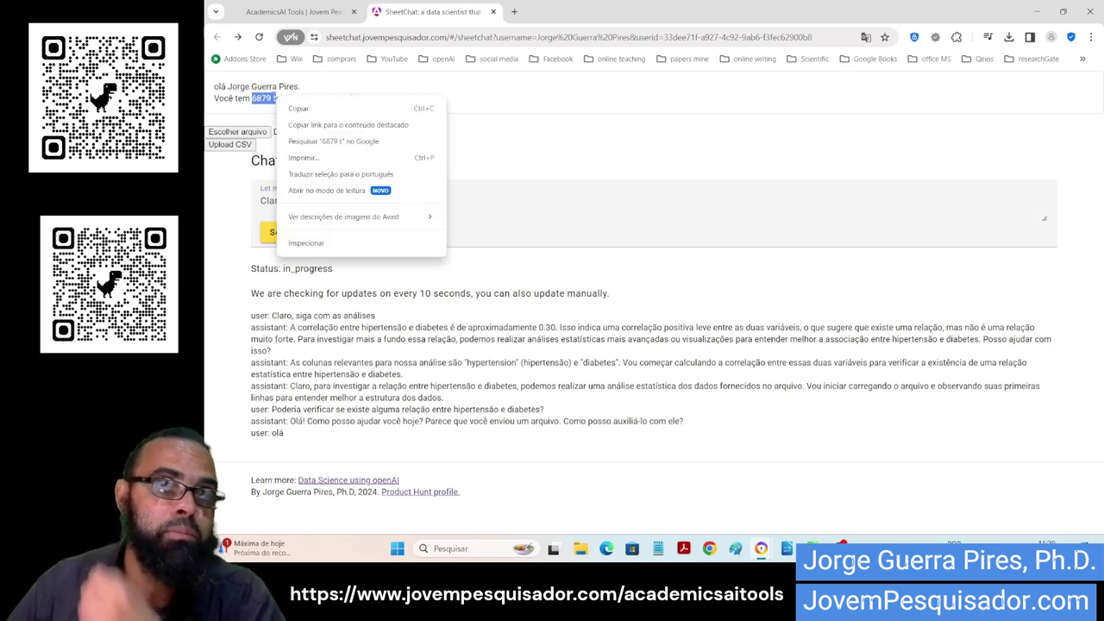
pyautogui.press('Escape')
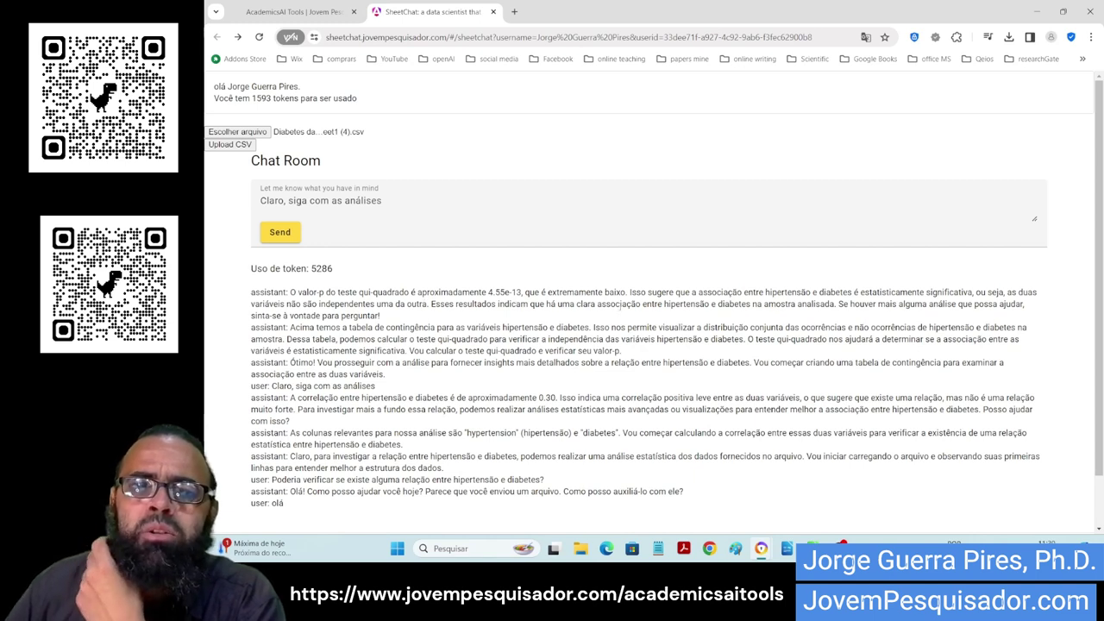
# Examine the assistant's chi-square conclusion about the association between hypertension and diabetes
pyautogui.moveTo(621, 292); pyautogui.dragTo(964, 293)
pyautogui.rightClick(964, 293)
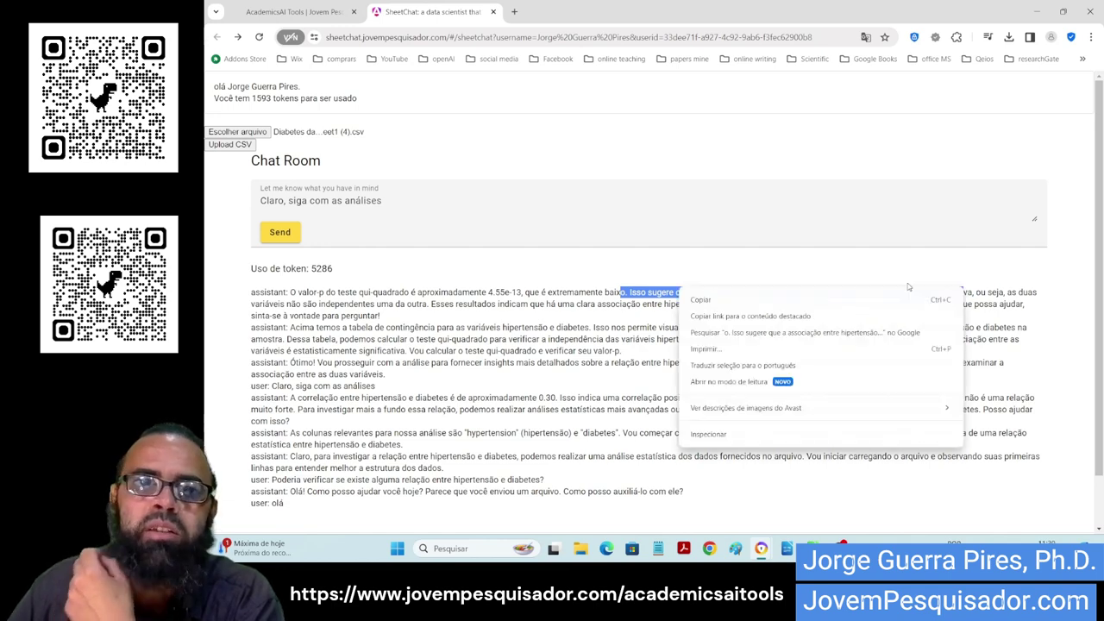
pyautogui.click(573, 288)
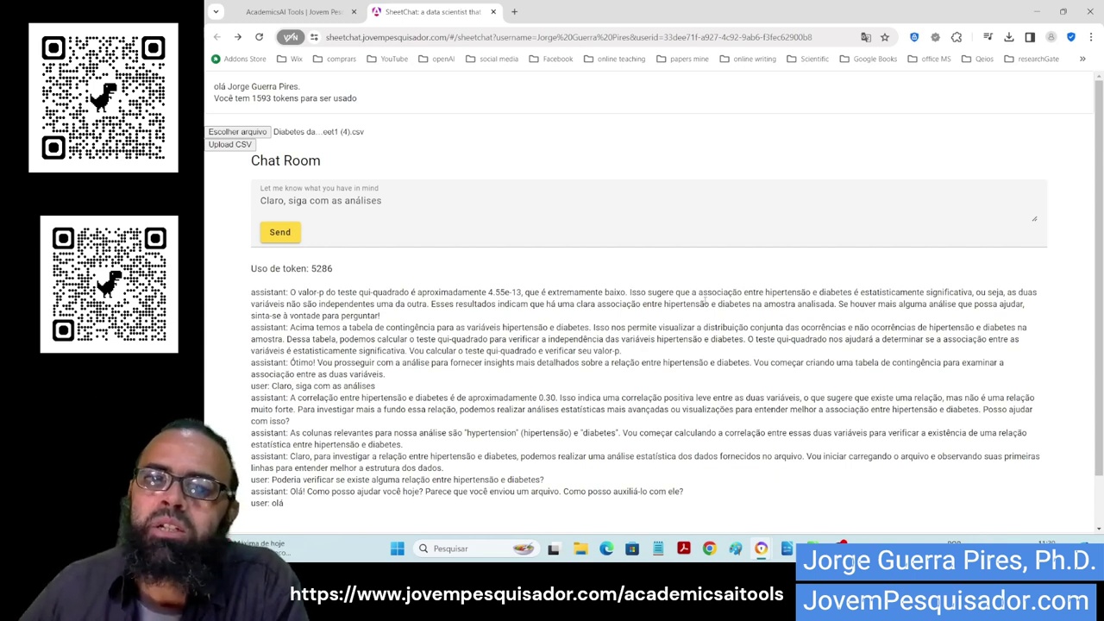
pyautogui.moveTo(765, 292); pyautogui.dragTo(873, 293)
pyautogui.moveTo(957, 294); pyautogui.dragTo(972, 293)
pyautogui.rightClick(803, 296)
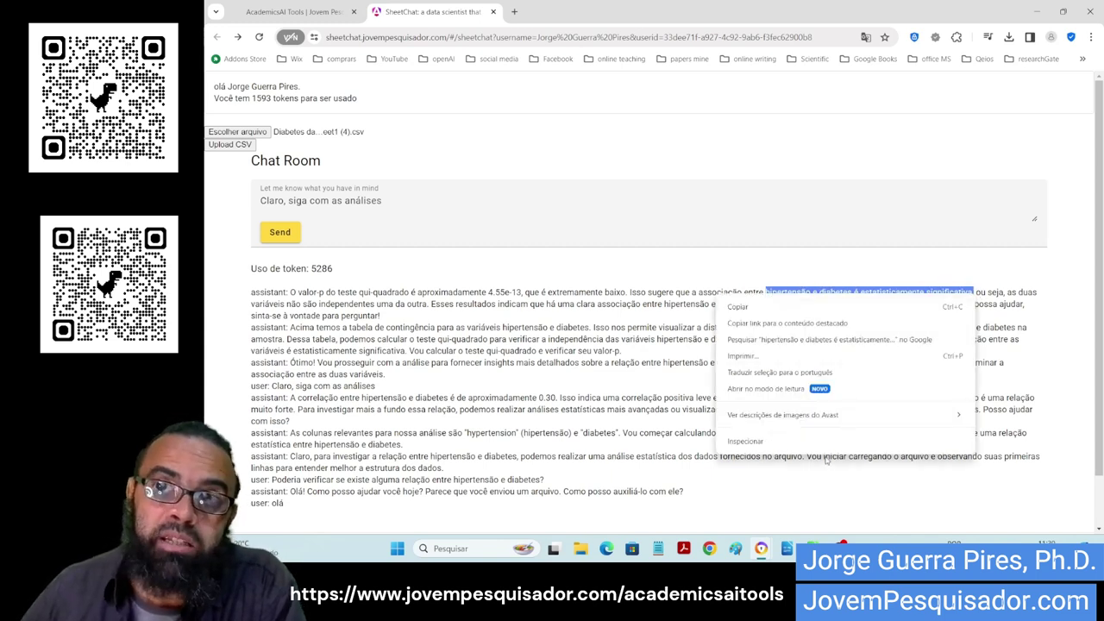
pyautogui.click(1014, 296)
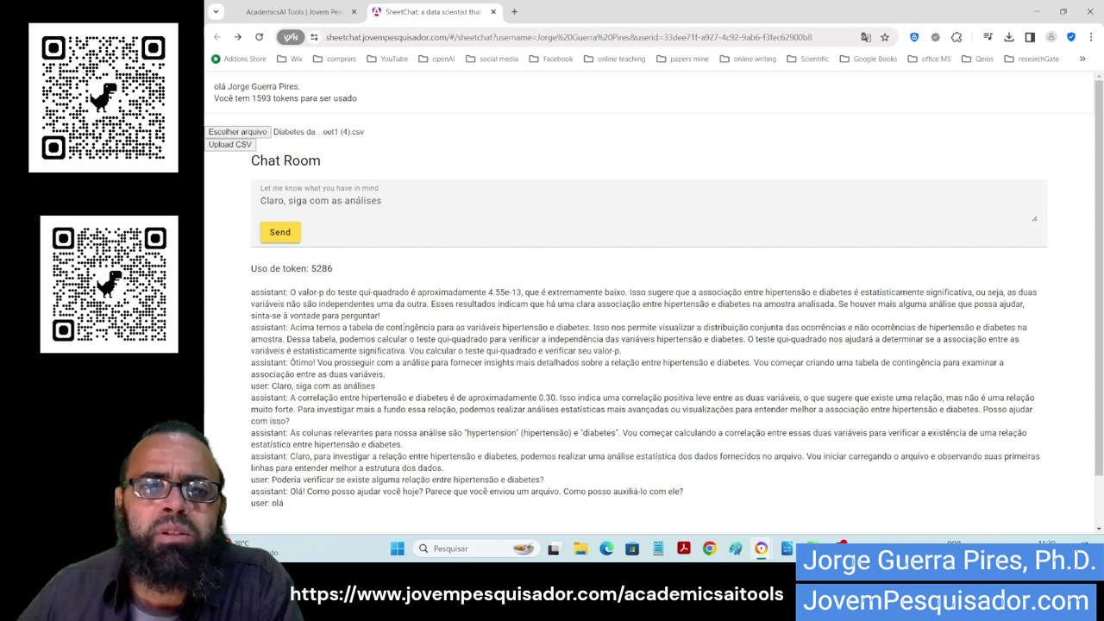
# Examine the assistant's statement about the contingency table for the hypertension and diabetes variables
pyautogui.moveTo(385, 330); pyautogui.dragTo(591, 328)
pyautogui.rightClick(591, 330)
pyautogui.click(612, 339)
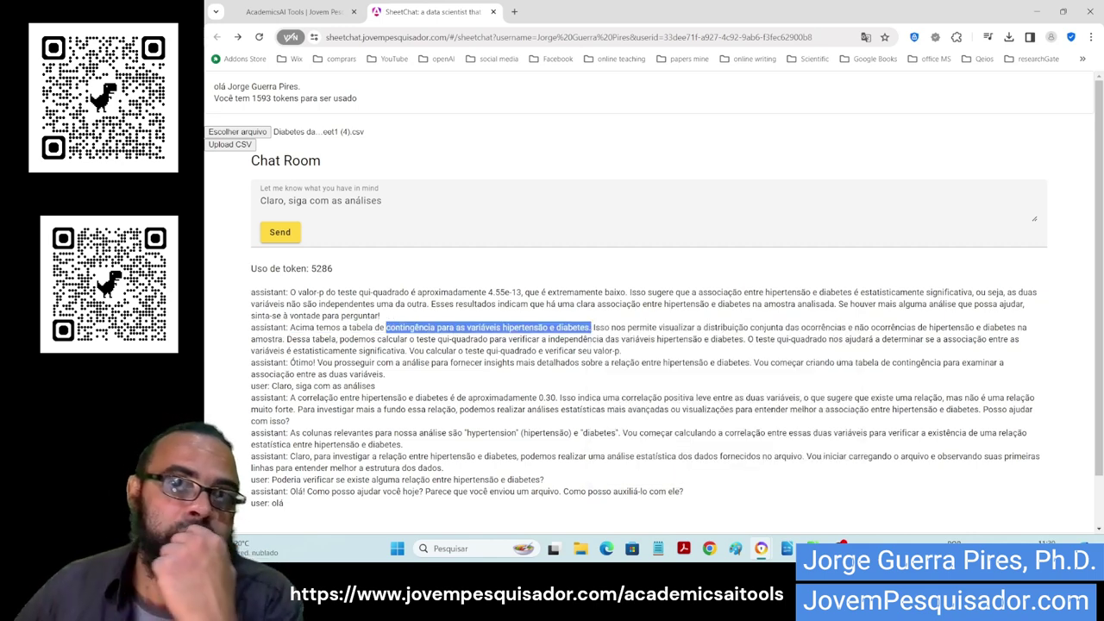
pyautogui.click(400, 360)
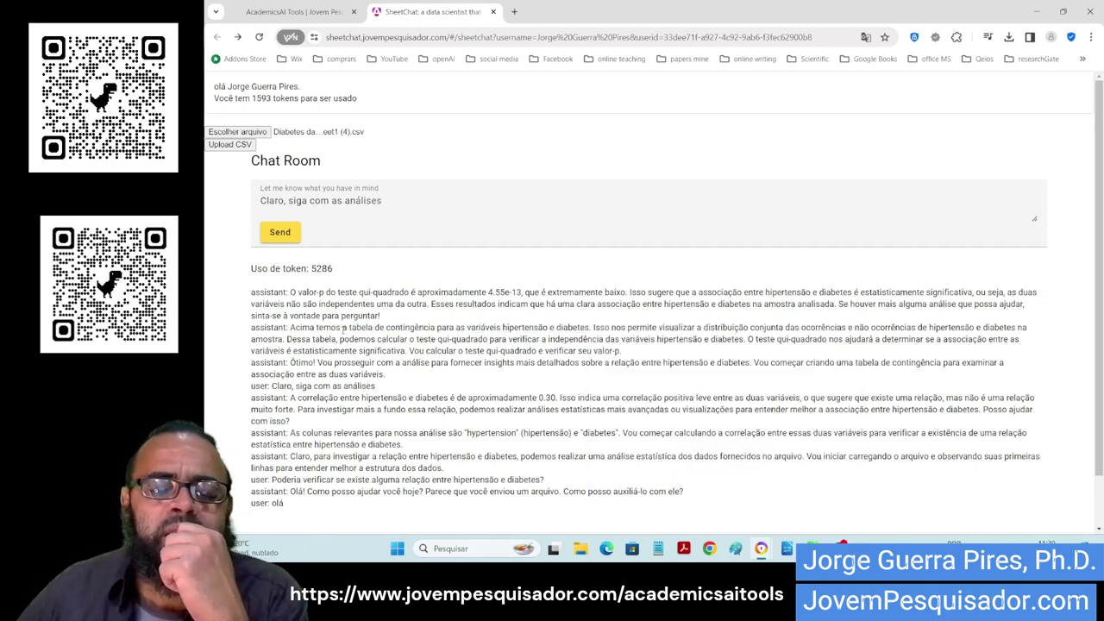
pyautogui.moveTo(348, 328); pyautogui.dragTo(590, 331)
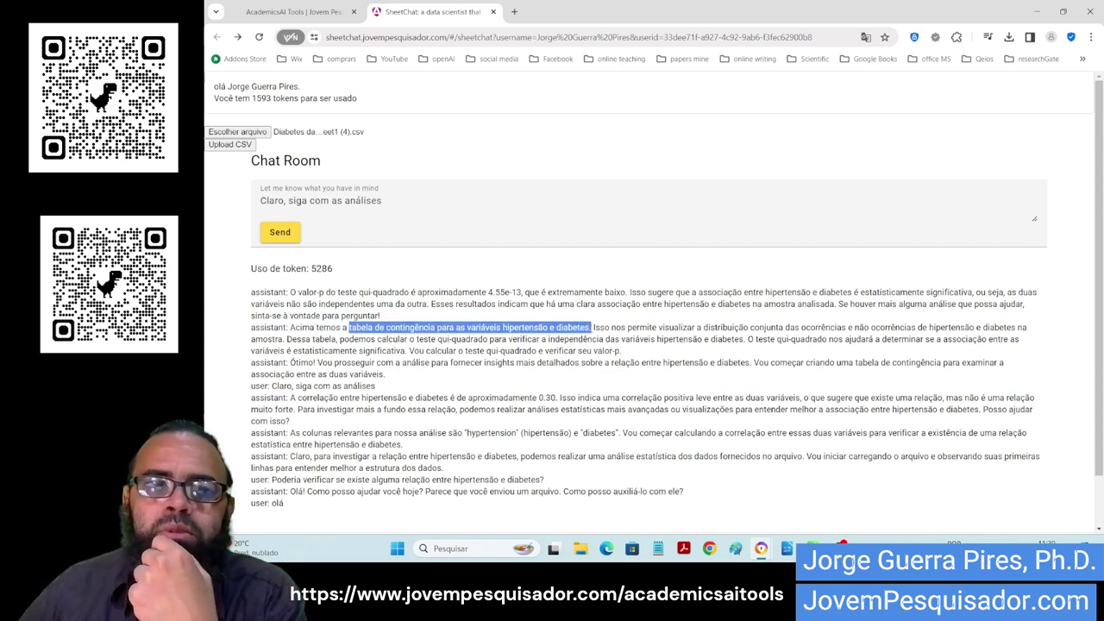
pyautogui.rightClick(588, 335)
pyautogui.click(445, 371)
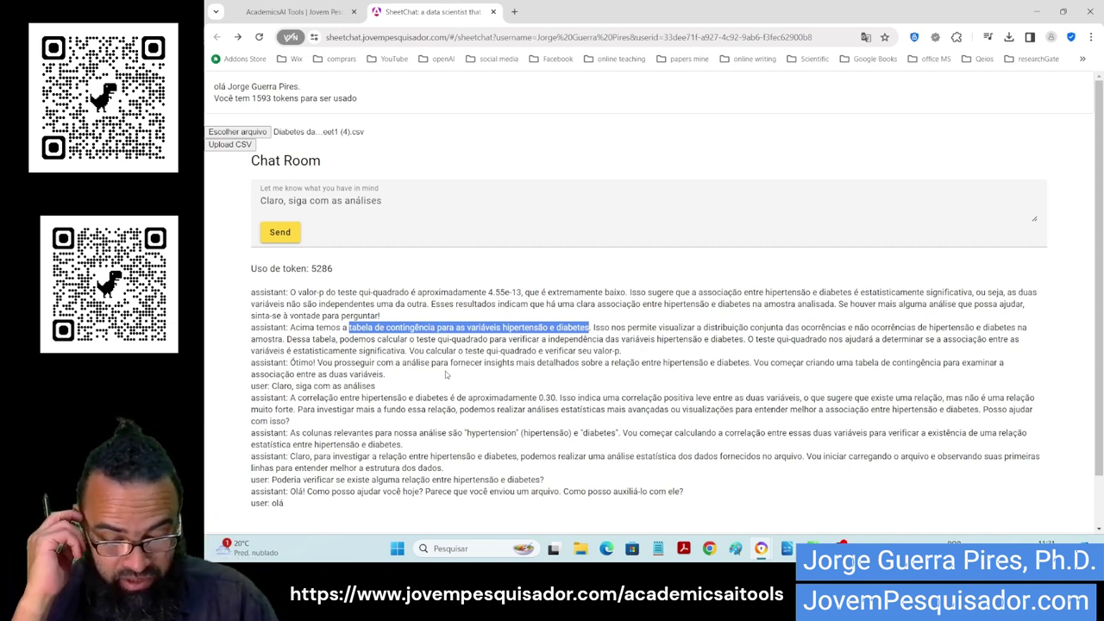
# Open a new browser window and load the OpenAI platform's usage page from the bookmarks
pyautogui.rightClick(762, 550)
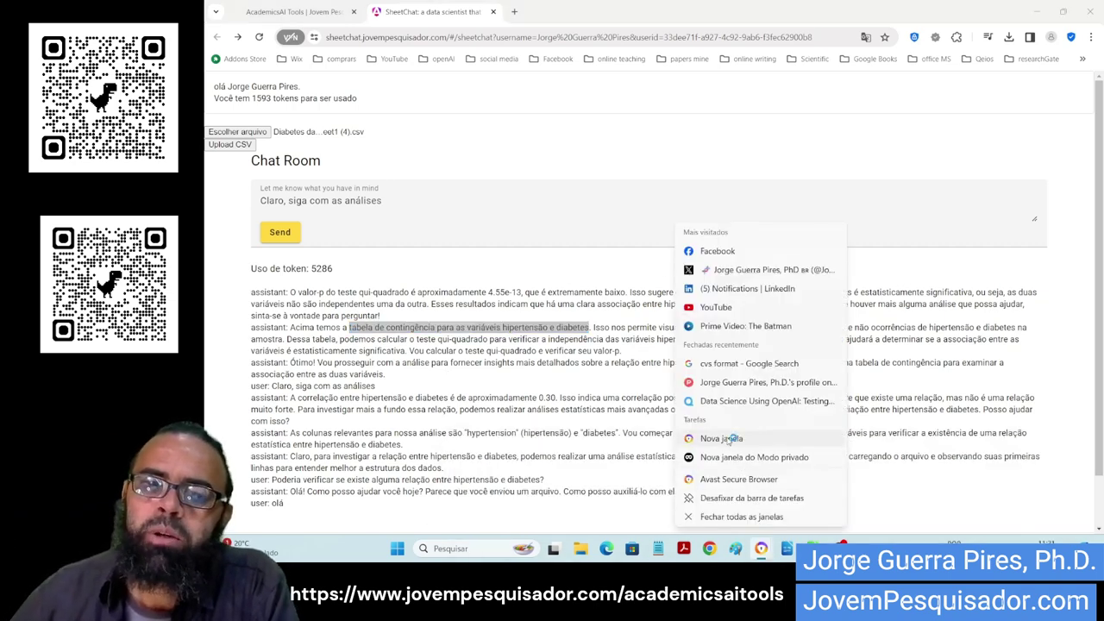
pyautogui.click(730, 439)
pyautogui.click(293, 59)
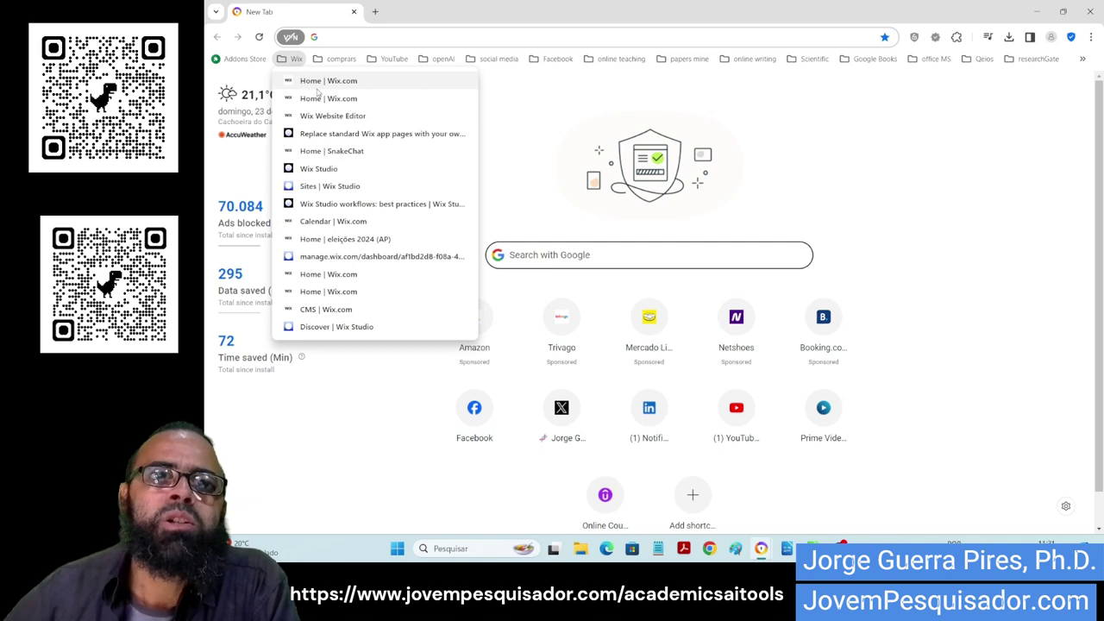
pyautogui.moveTo(493, 59)
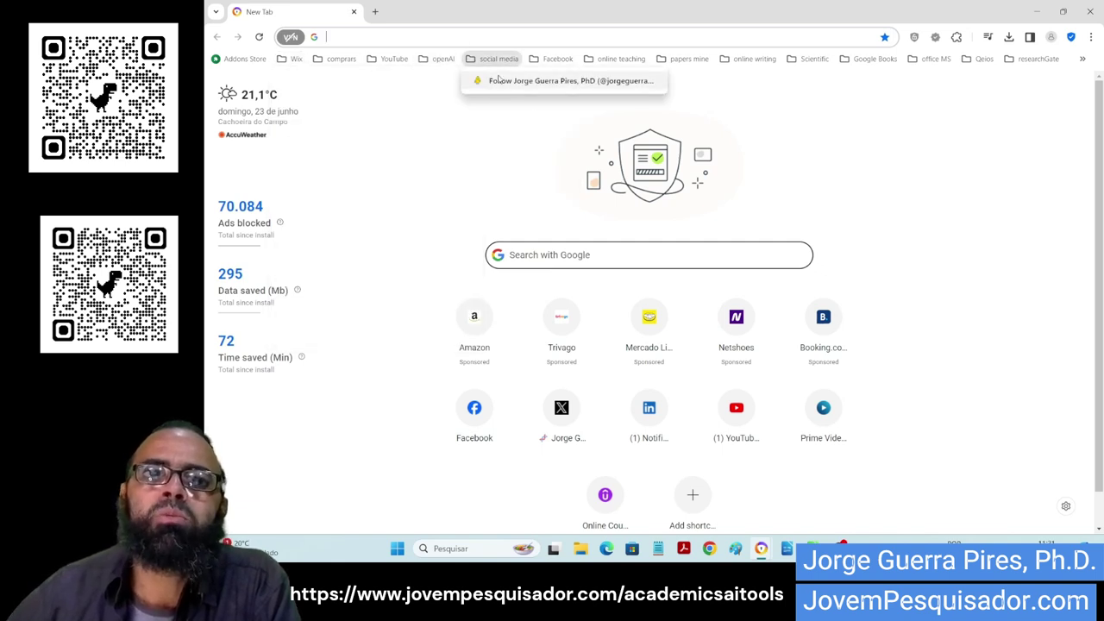
pyautogui.moveTo(443, 59)
pyautogui.click(463, 99)
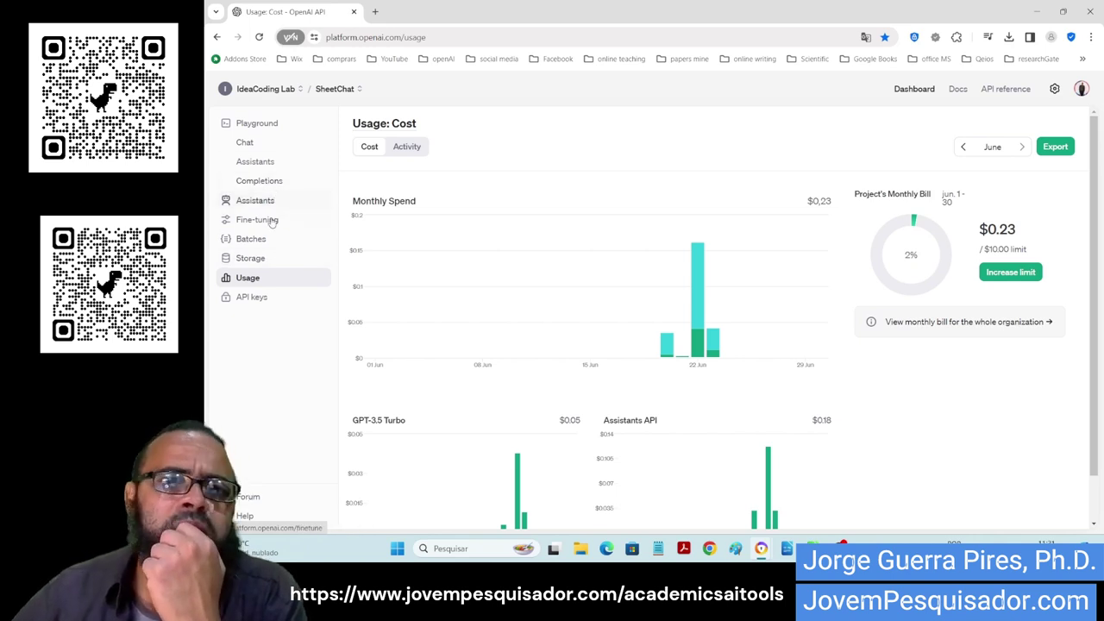
# Inspect the 92 KB assistants_output file in the SheetChat project's storage, and return to the chat room
pyautogui.click(250, 258)
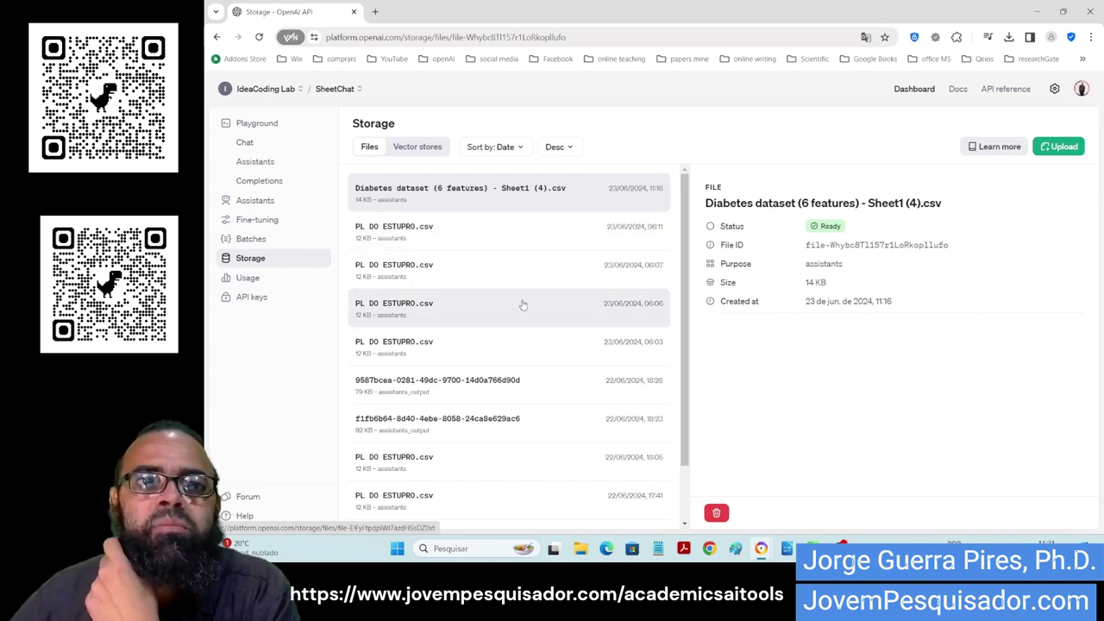
pyautogui.click(469, 428)
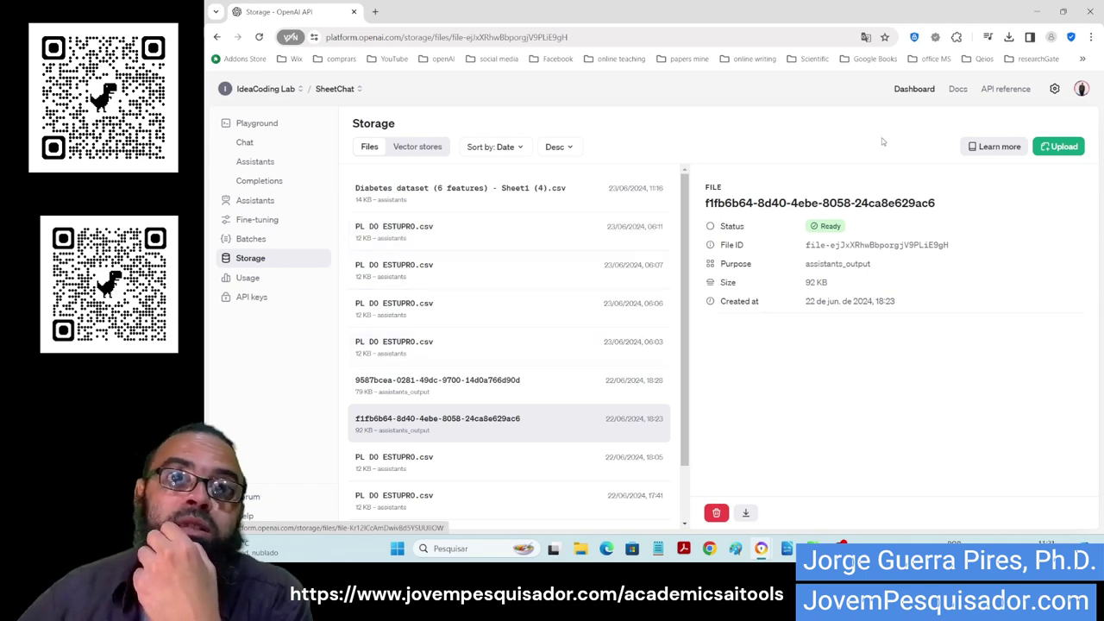
pyautogui.click(1037, 11)
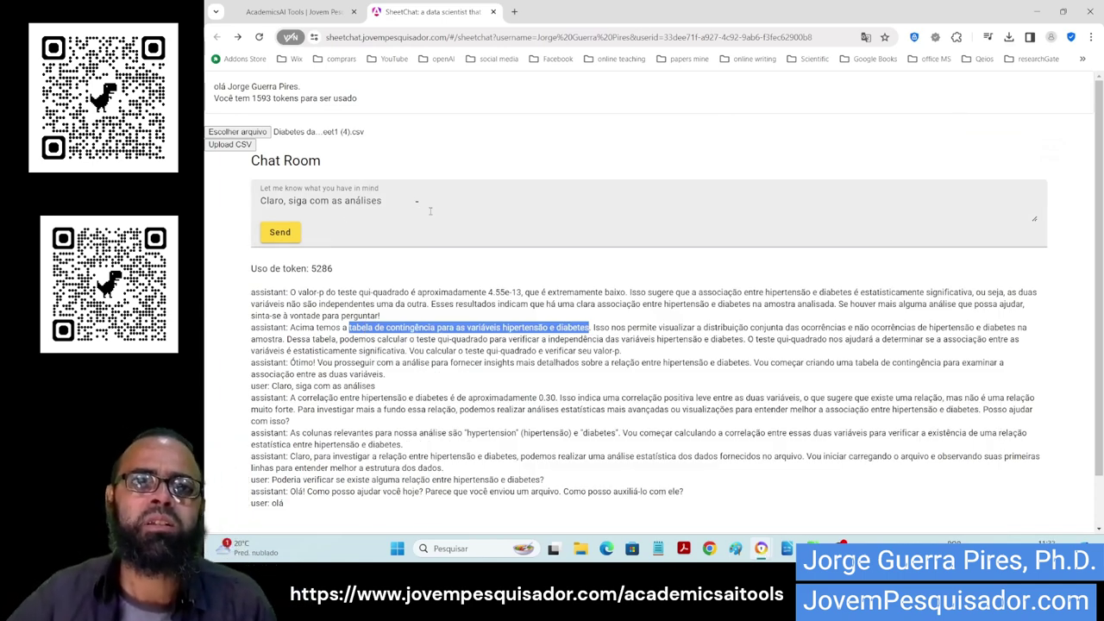
# Ask the assistant where the table it mentions is, sending "Cadê a tabela que menciona?" in place of the previous message
pyautogui.click(382, 211)
pyautogui.hotkey('ctrl', 'a')
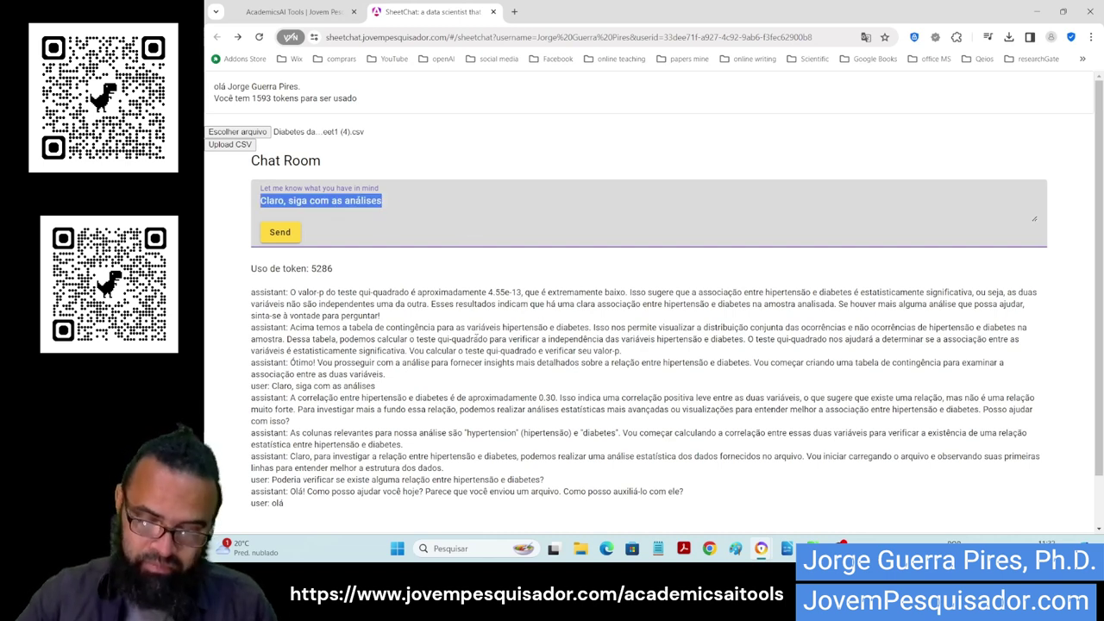
pyautogui.write('Cadê a tabela que menciona?')
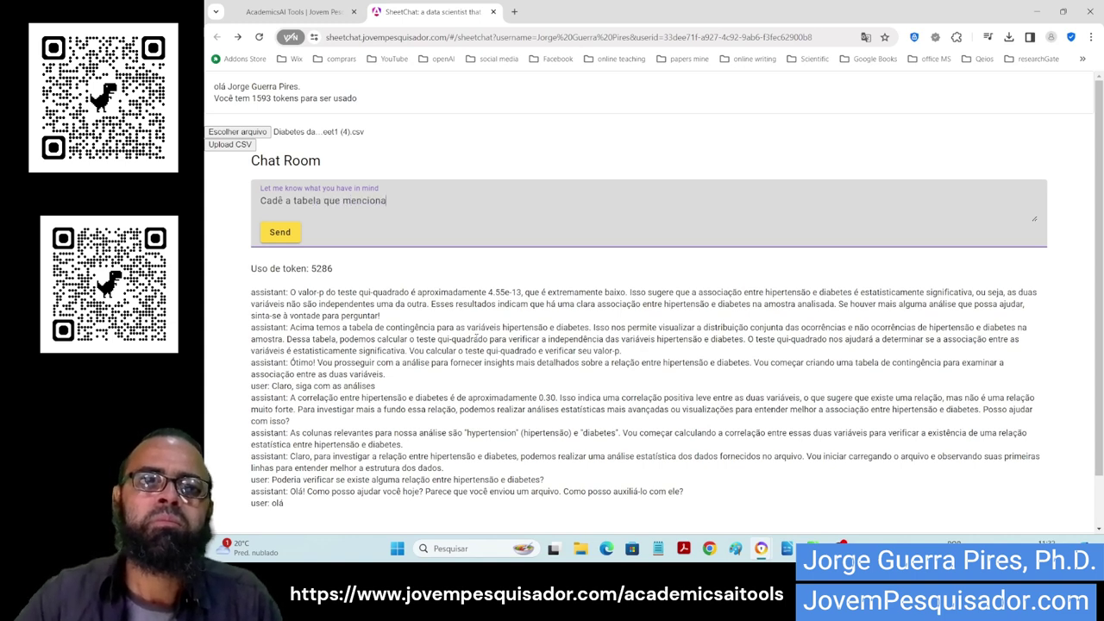
pyautogui.click(281, 233)
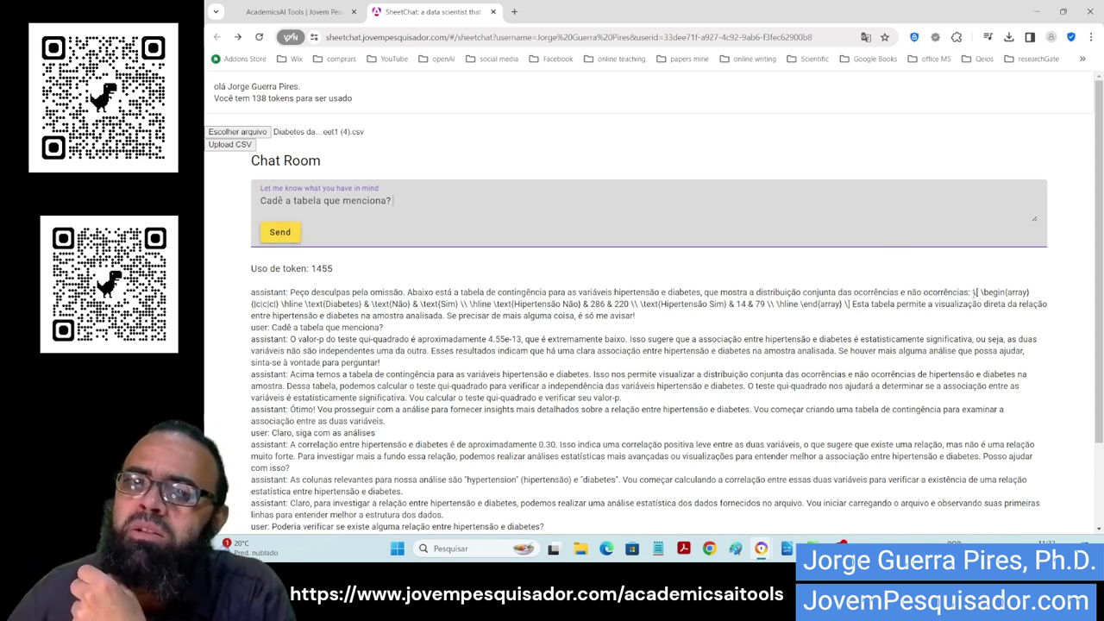
# Examine the LaTeX code of the contingency table in the assistant's latest reply
pyautogui.moveTo(973, 293); pyautogui.dragTo(842, 303)
pyautogui.rightClick(842, 307)
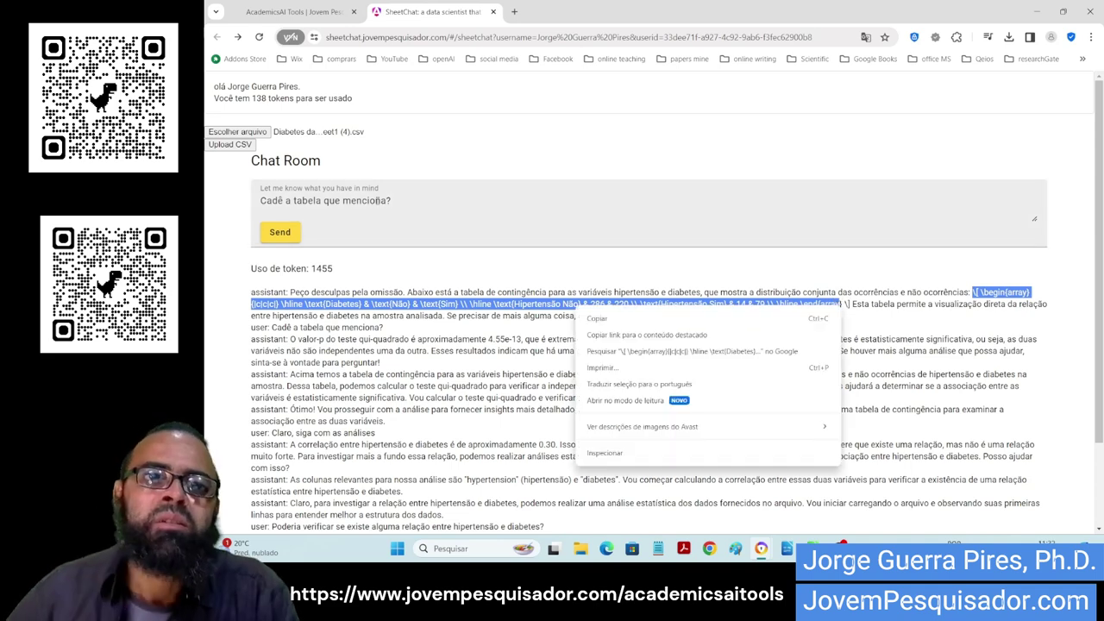
pyautogui.click(377, 200)
pyautogui.tripleClick(413, 203)
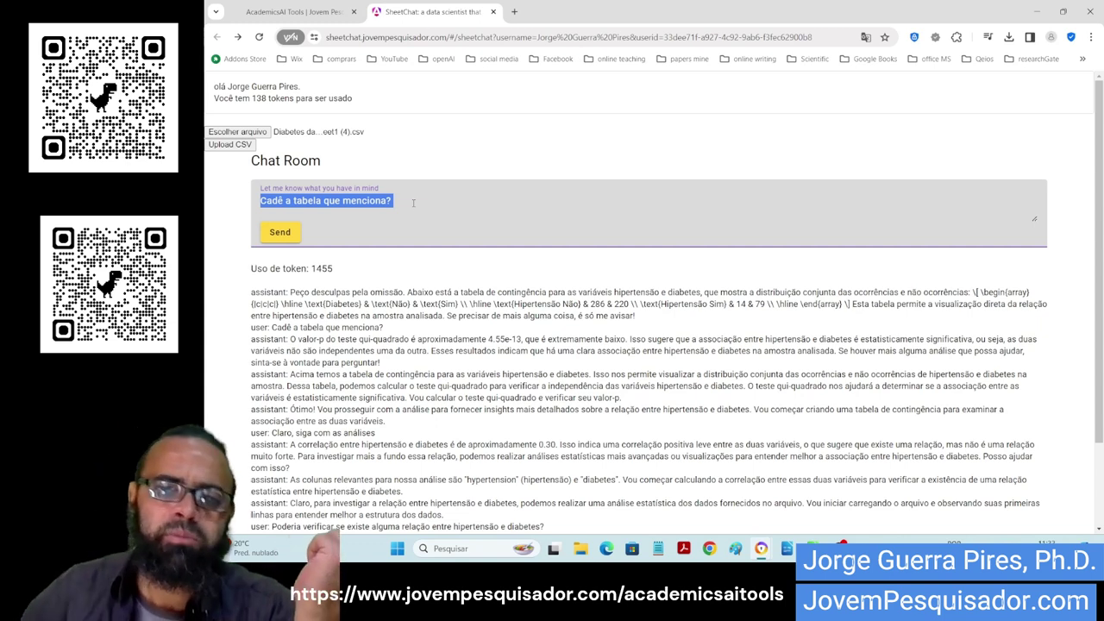
# Open a new browser window and load the Wix site dashboard from the bookmarks
pyautogui.rightClick(760, 549)
pyautogui.click(731, 438)
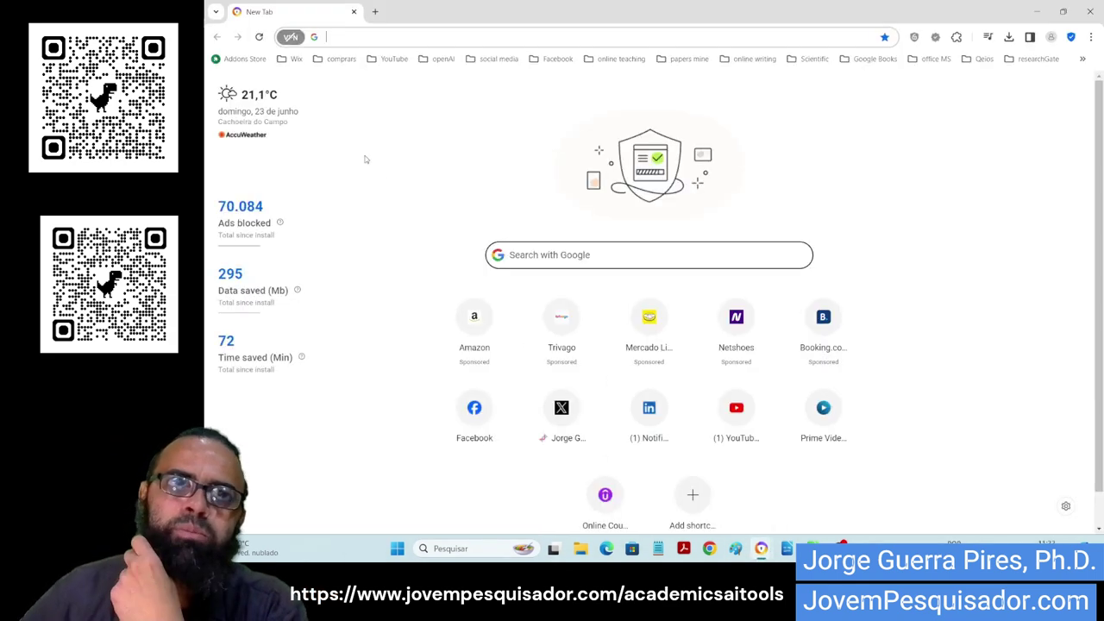
pyautogui.click(292, 58)
pyautogui.click(314, 80)
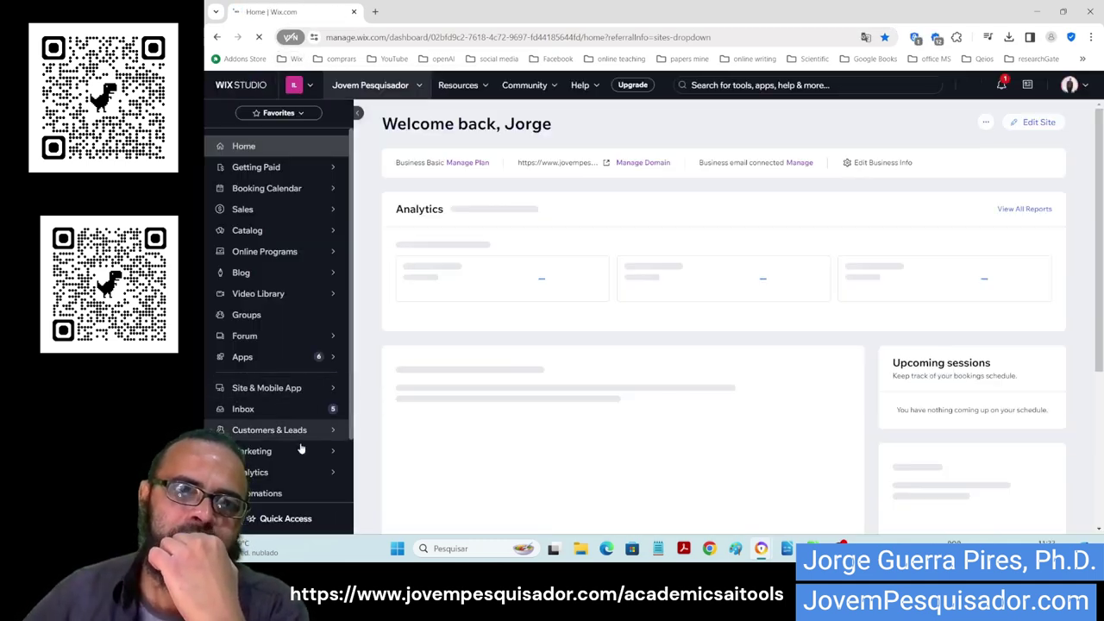
# Open the AcamicsAI collection in the CMS of the site's website content
pyautogui.moveTo(297, 450)
pyautogui.scroll(-1, 285, 388)
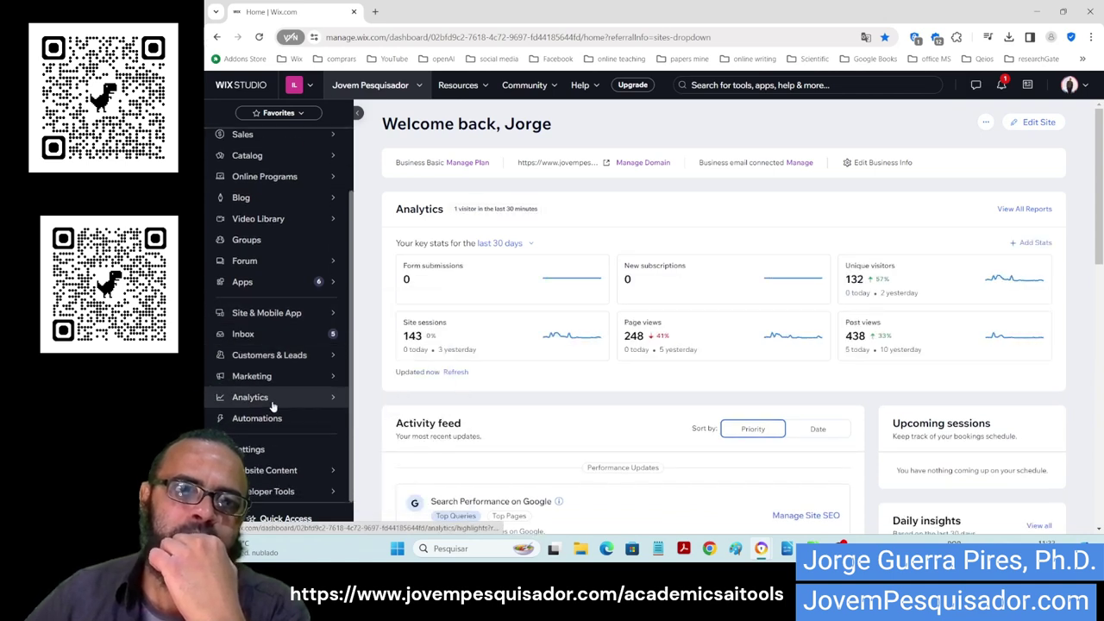
pyautogui.click(285, 479)
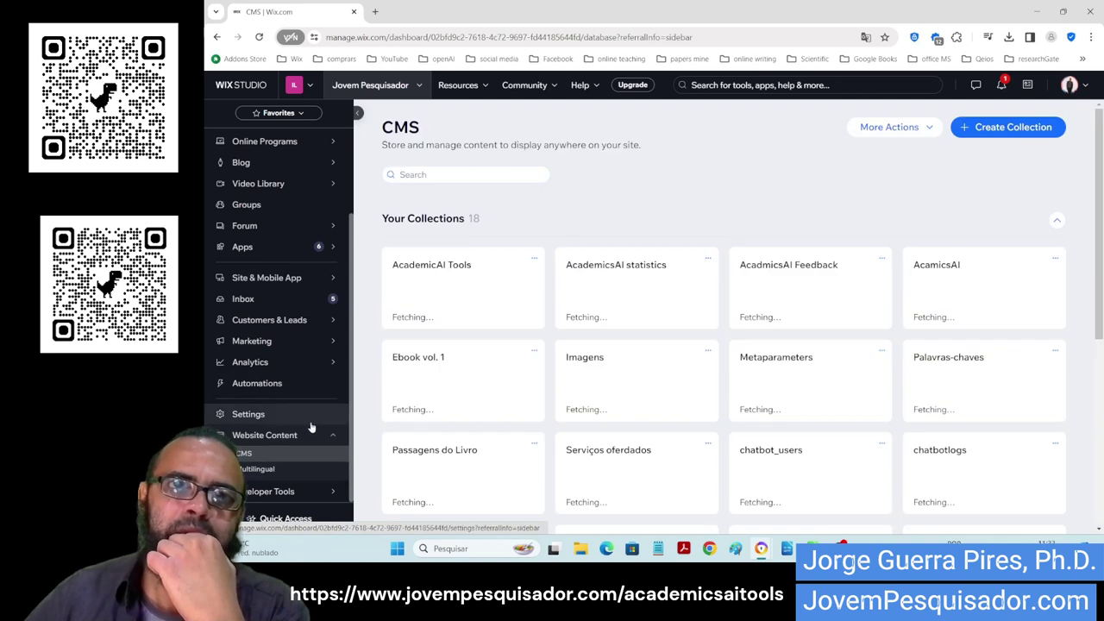
pyautogui.click(933, 299)
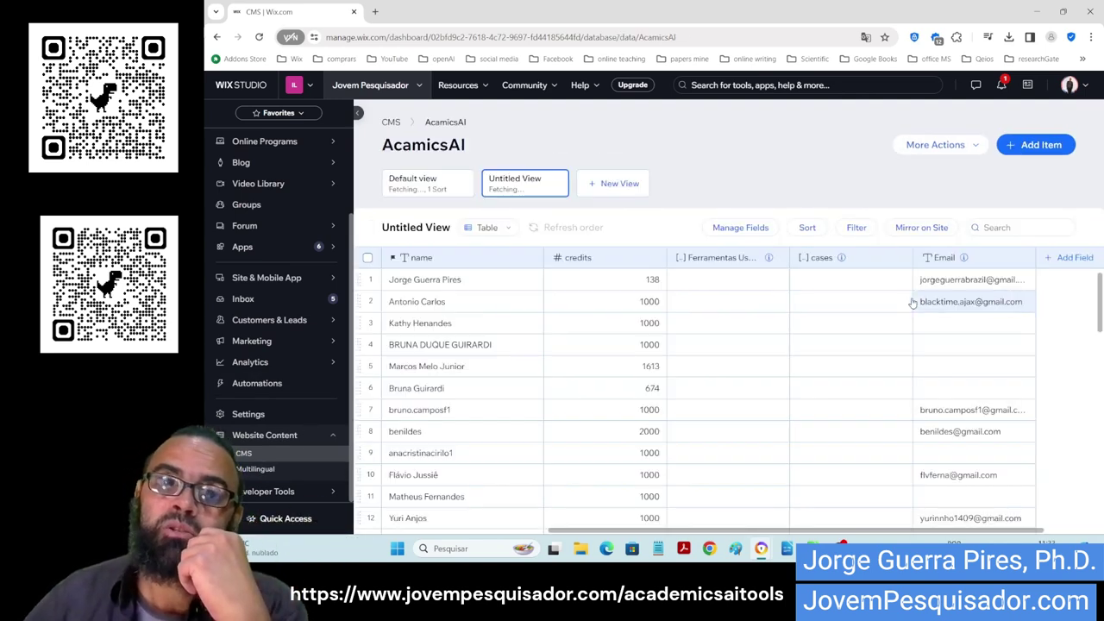
# Set the credits of the first user in the collection to 10000 and return to the SheetChat chat room
pyautogui.click(653, 288)
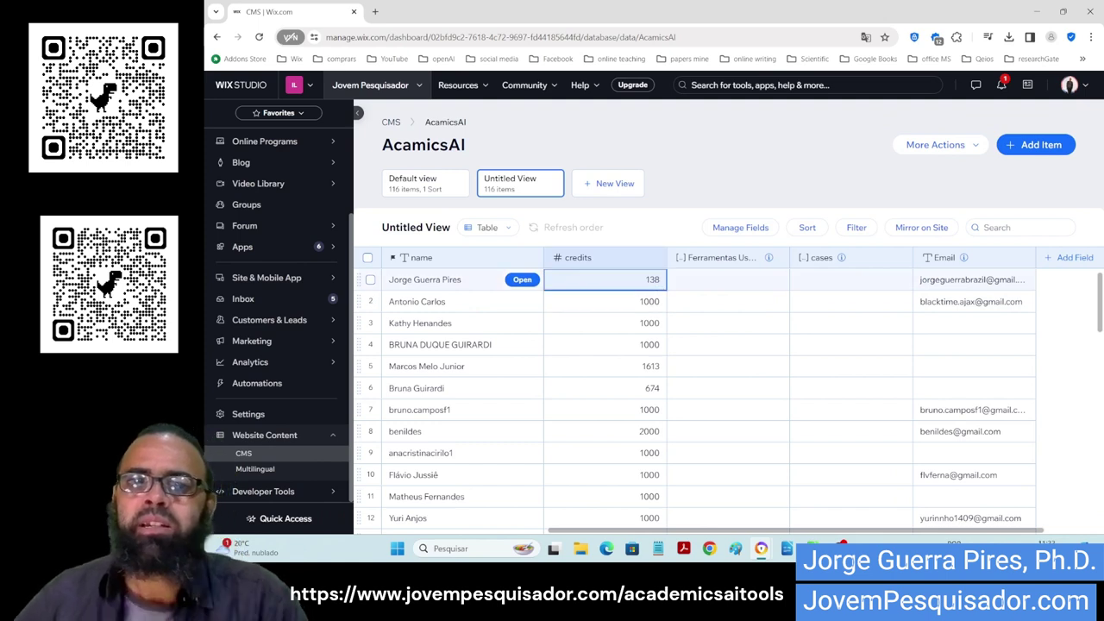
pyautogui.click(653, 288)
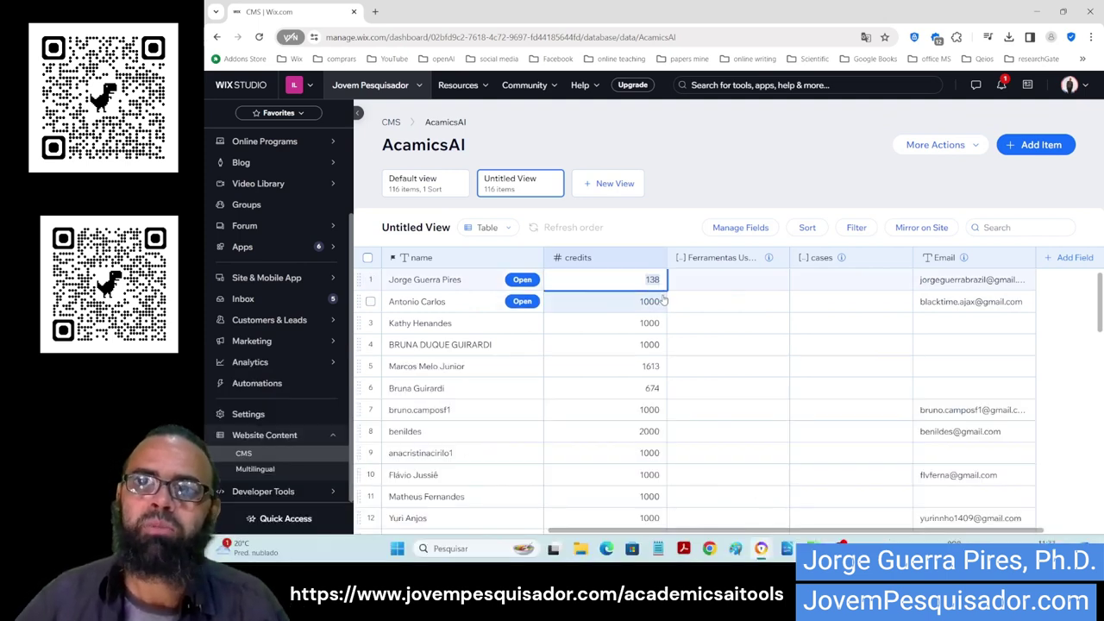
pyautogui.write('10000')
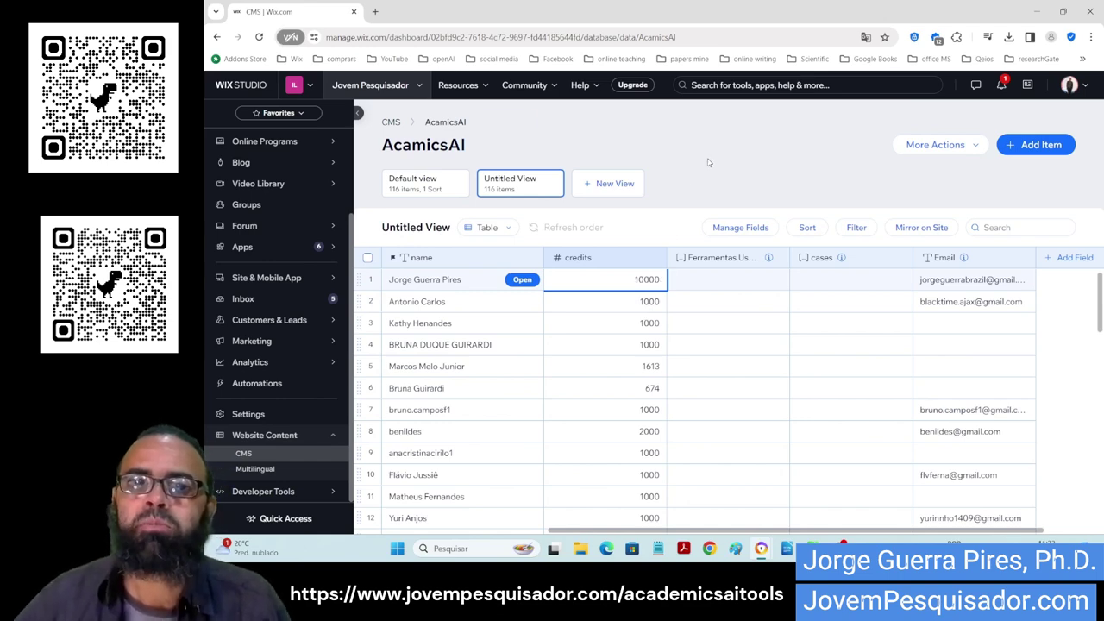
pyautogui.hotkey('alt', 'Tab')
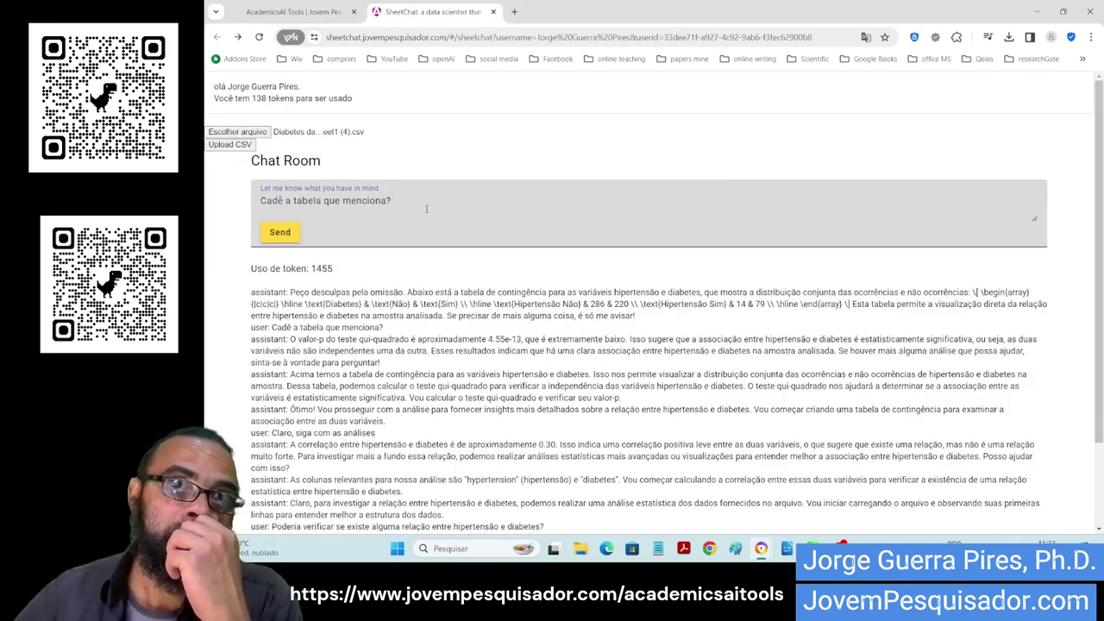
# Ask the assistant to produce the table as a figure, sending the message "Poderia fazer a tabela como figura?"
pyautogui.hotkey('ctrl', 'a')
pyautogui.write('poderia')
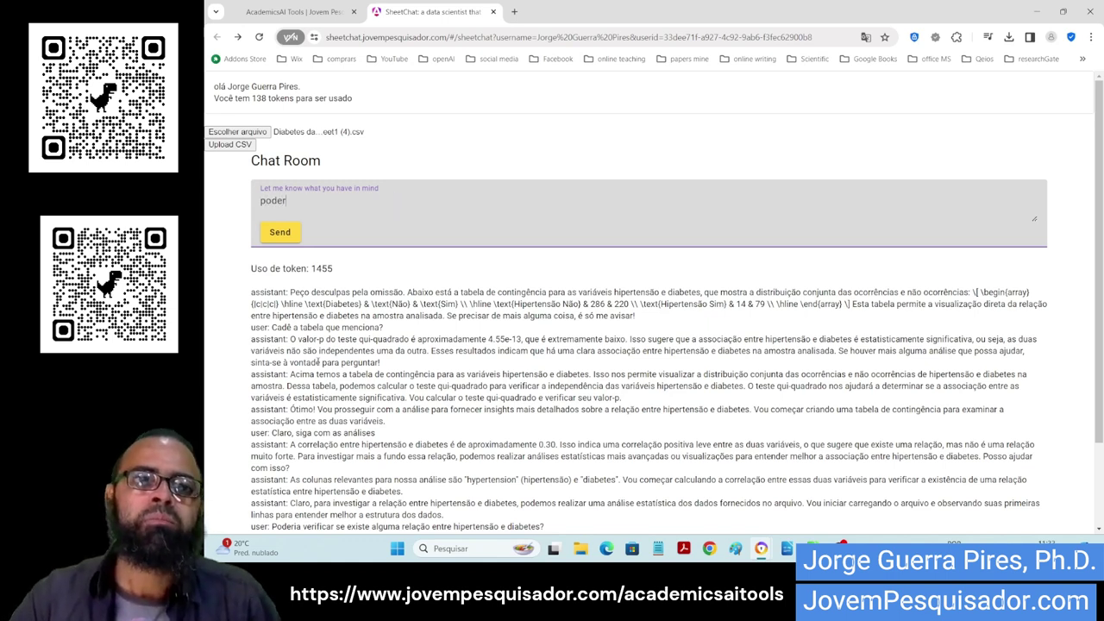
pyautogui.press('BackSpace')
pyautogui.press('BackSpace')
pyautogui.press('BackSpace')
pyautogui.press('BackSpace')
pyautogui.press('BackSpace')
pyautogui.press('BackSpace')
pyautogui.press('BackSpace')
pyautogui.write('Poderia fazer a ta')
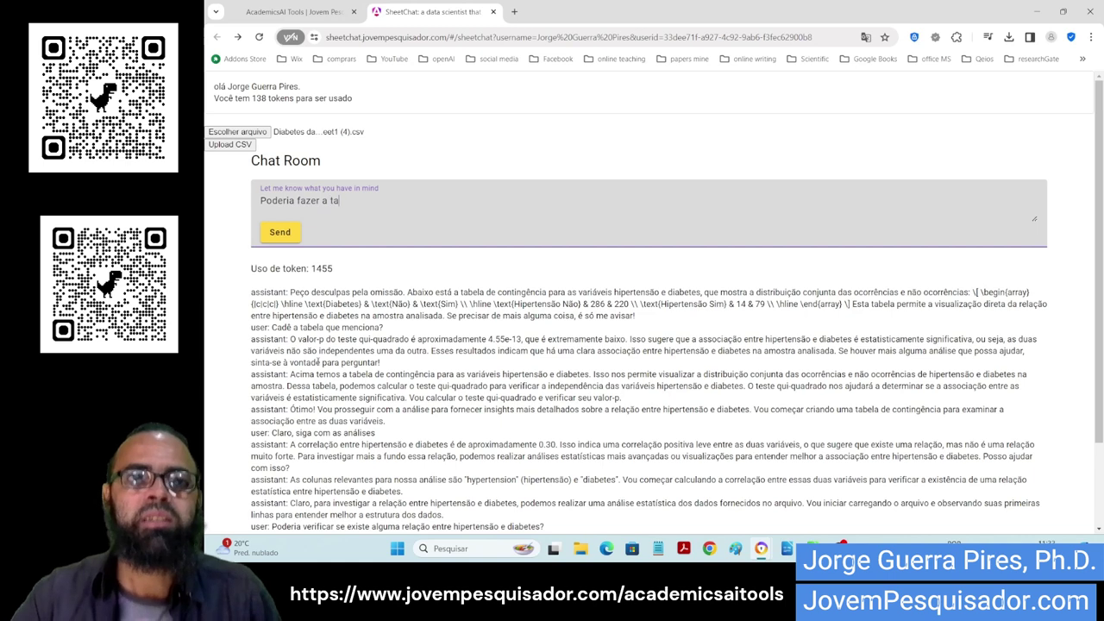
pyautogui.write('bela como figura?')
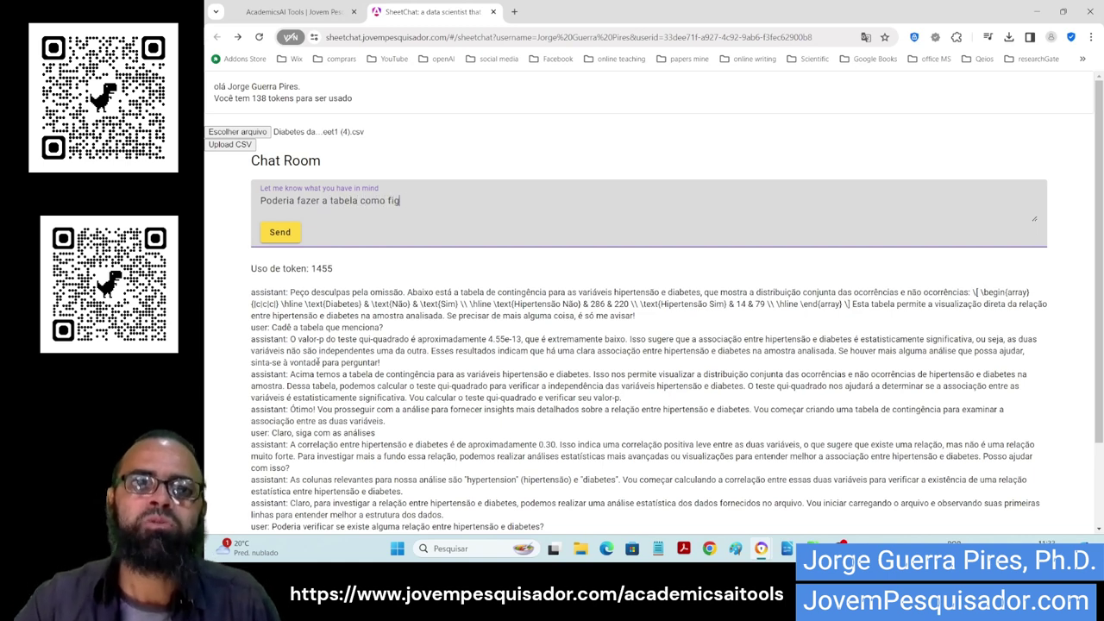
pyautogui.click(279, 234)
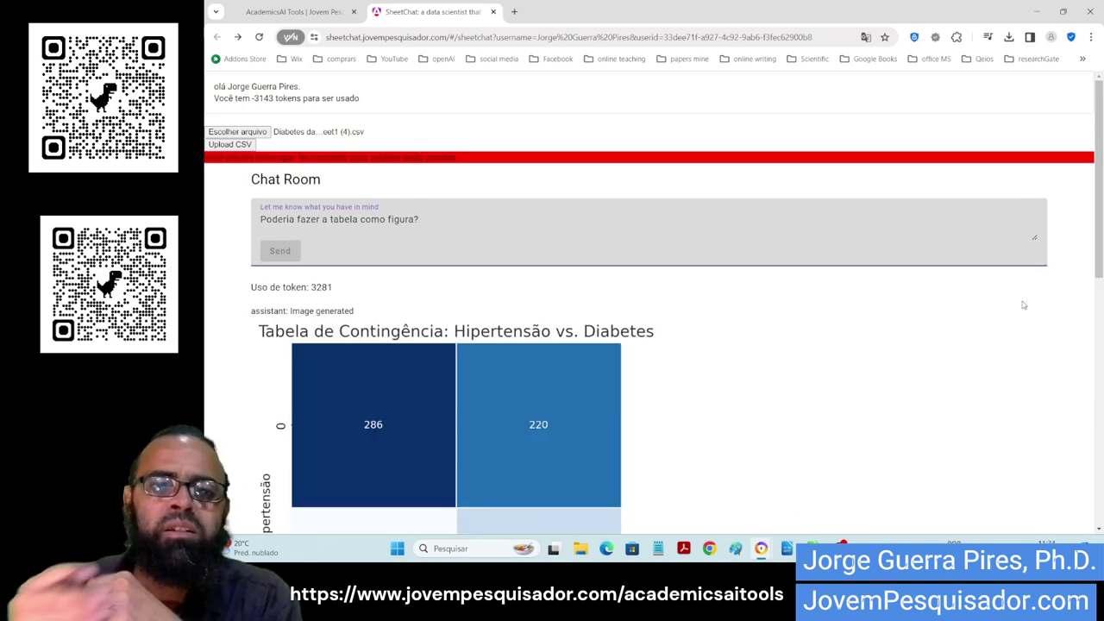
# Examine the generated contingency table figure for hypertension versus diabetes and the assistant's explanation beneath it
pyautogui.scroll(-3, 801, 478)
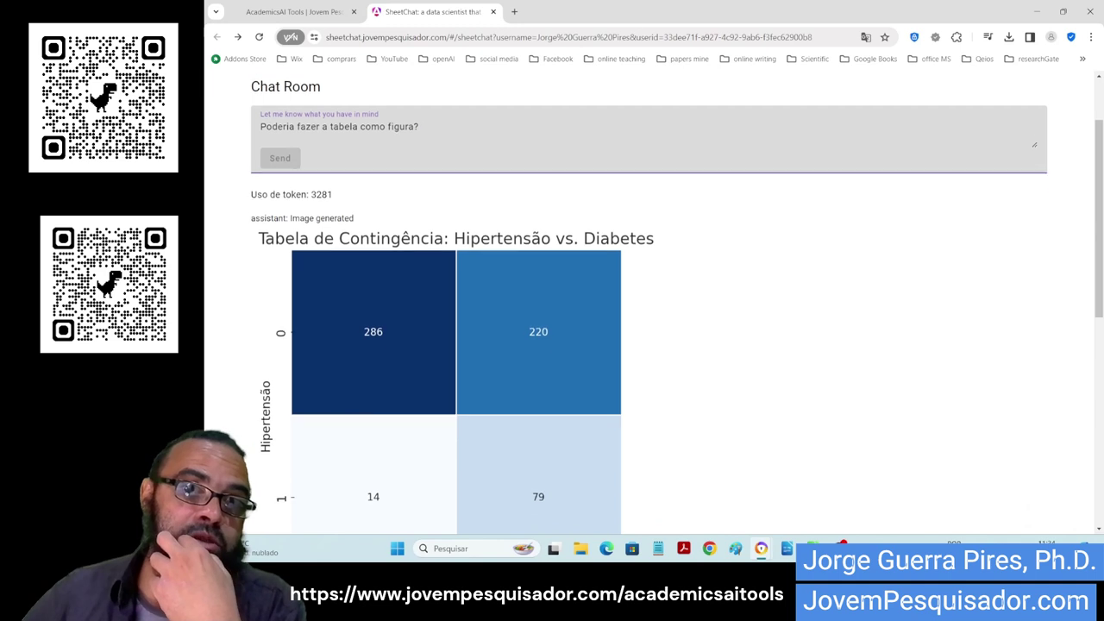
pyautogui.scroll(-1, 810, 400)
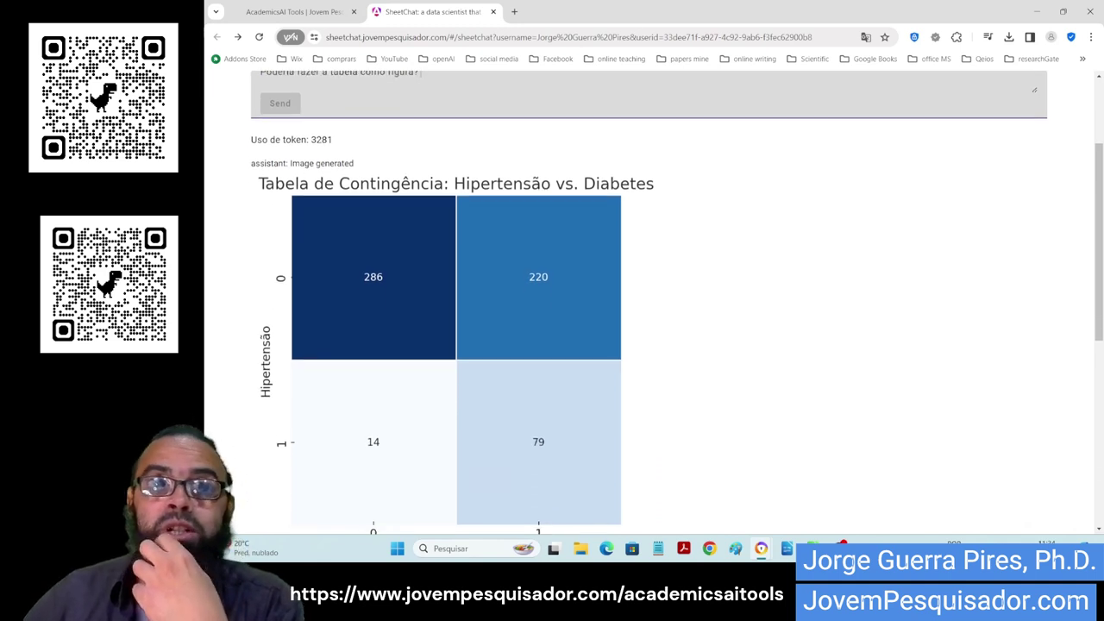
pyautogui.scroll(-1, 677, 299)
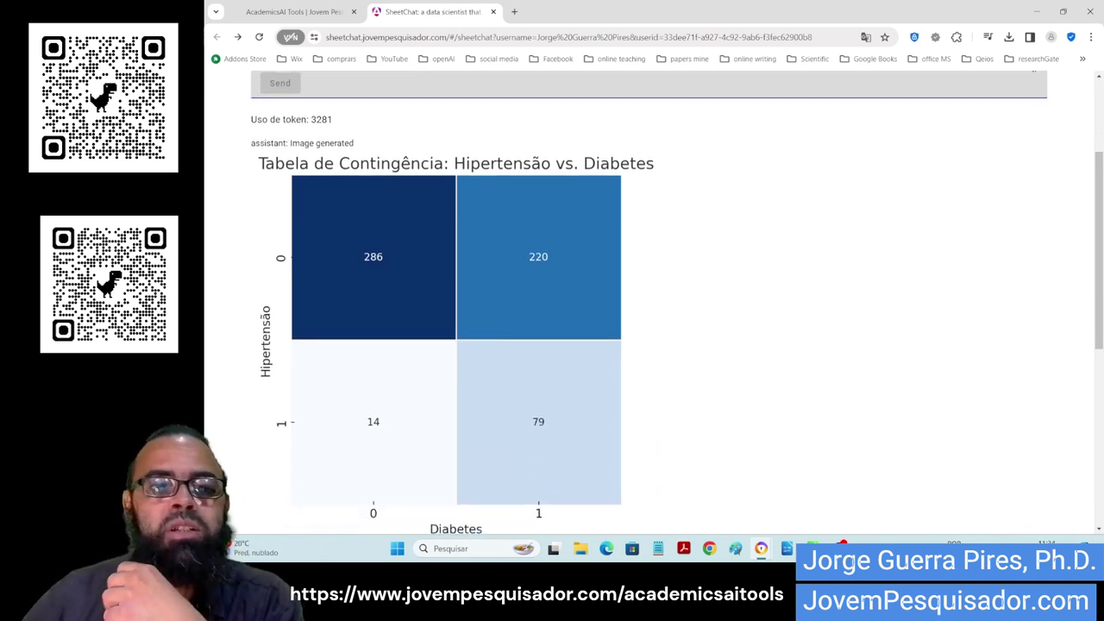
pyautogui.scroll(-1, 677, 299)
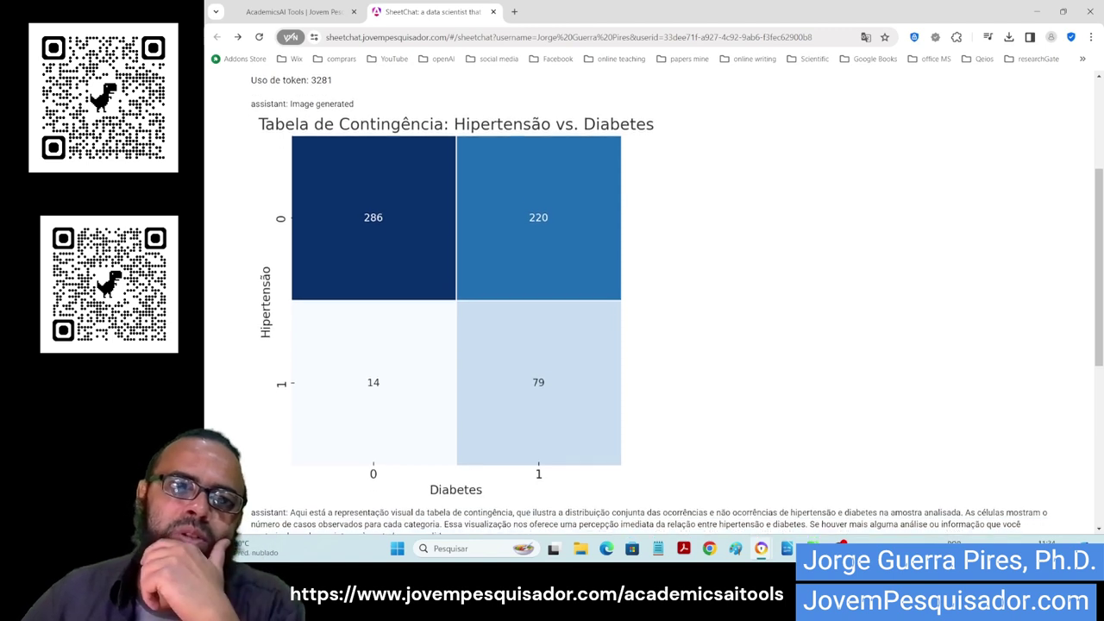